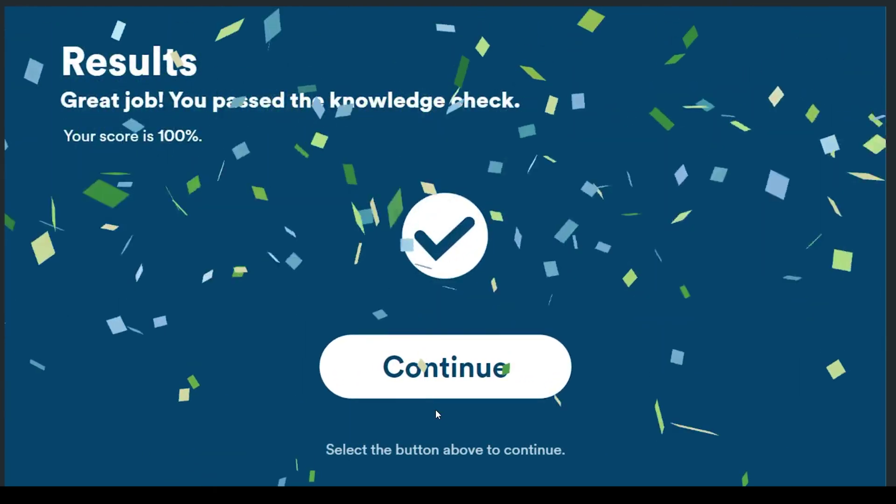
Step: Continue through the finished quiz's results screen and its correct-answer feedback
{"action": "left_click", "coordinate": [464, 379]}
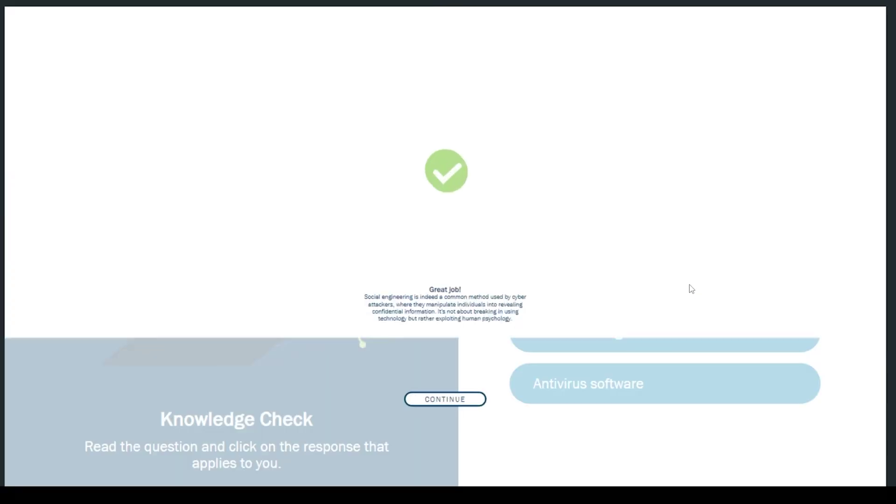
{"action": "left_click", "coordinate": [437, 411]}
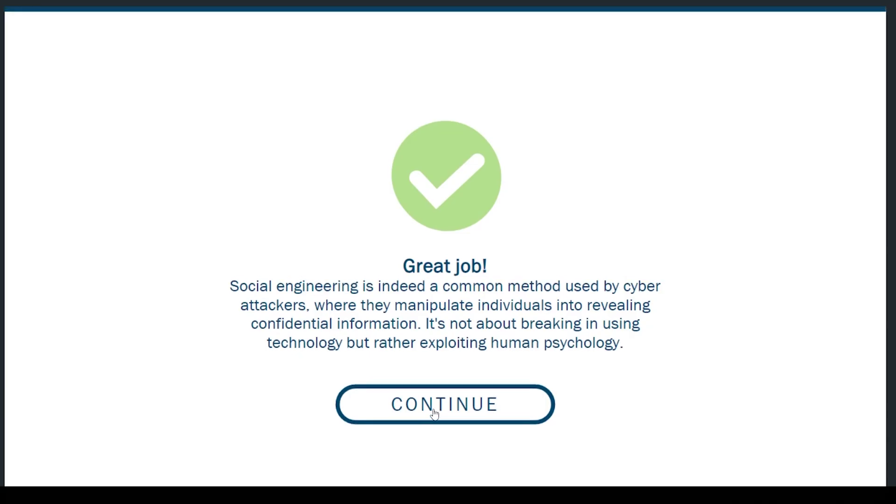
{"action": "left_click", "coordinate": [435, 410]}
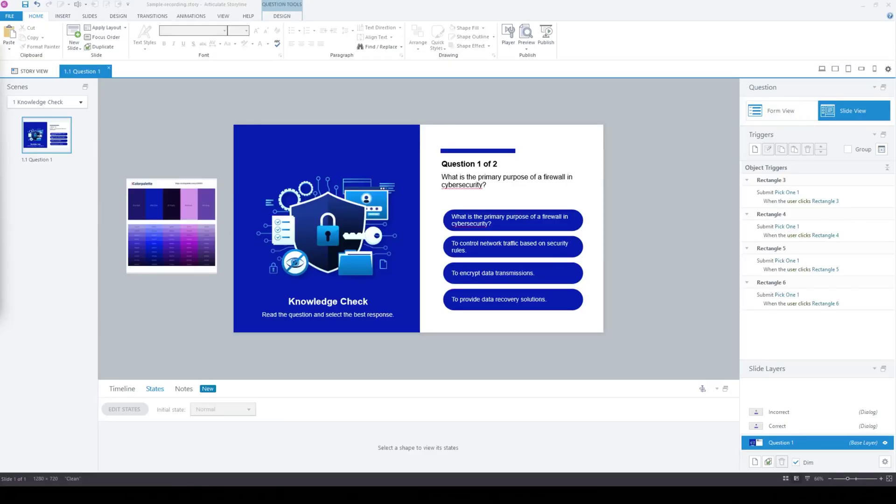
Step: View the Correct and Incorrect feedback layers of the Question 1 slide
{"action": "left_click", "coordinate": [808, 426]}
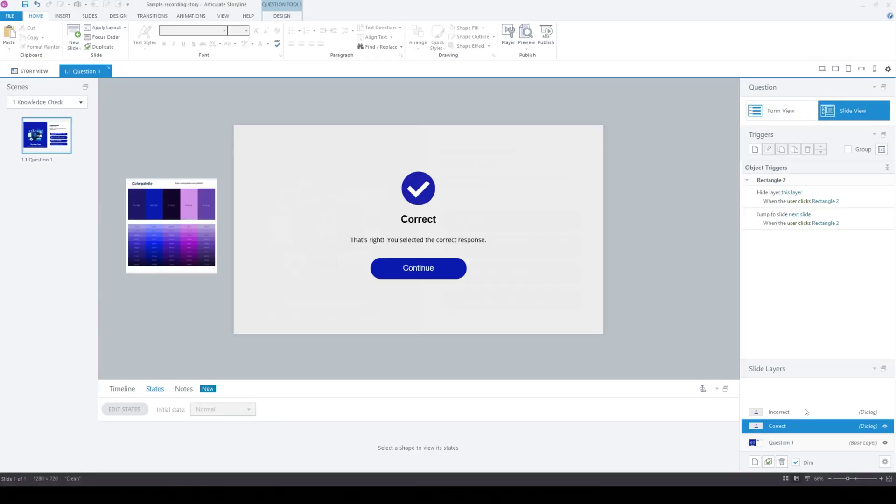
{"action": "left_click", "coordinate": [806, 412]}
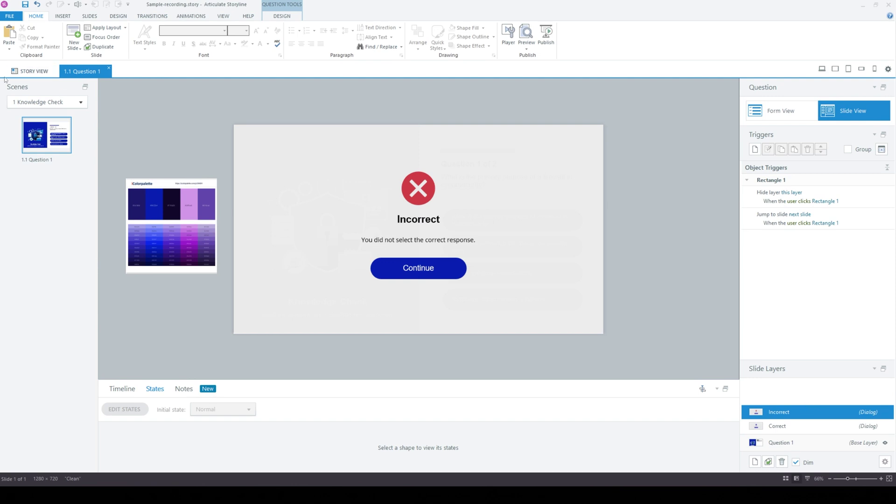
Step: Duplicate the Question 1 slide and rename the copy "Question 2"
{"action": "left_click", "coordinate": [42, 142]}
{"action": "key", "text": "ctrl+d"}
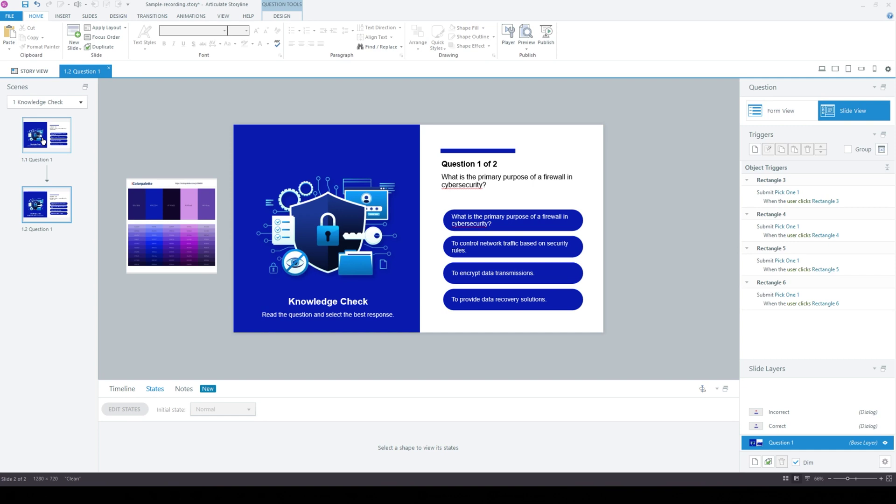
{"action": "double_click", "coordinate": [48, 230]}
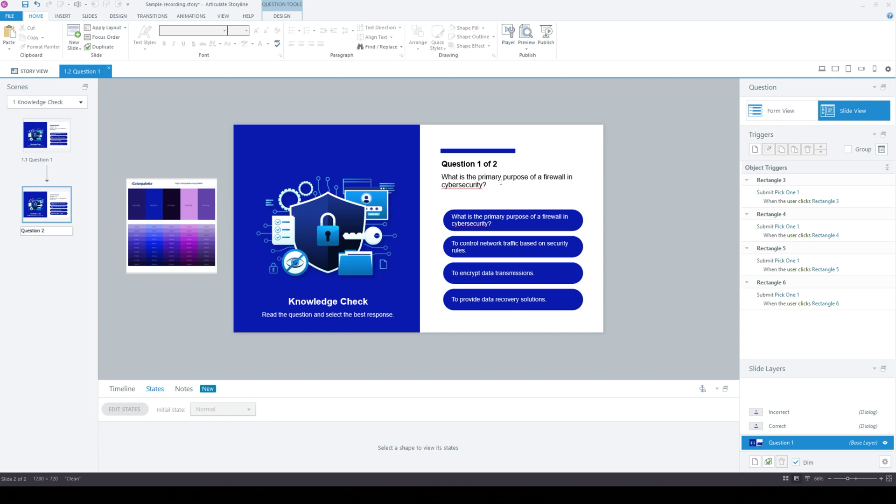
{"action": "type", "text": "Question 2"}
Step: Change the heading on the duplicated slide to "Question 2 of 2"
{"action": "left_click", "coordinate": [476, 163]}
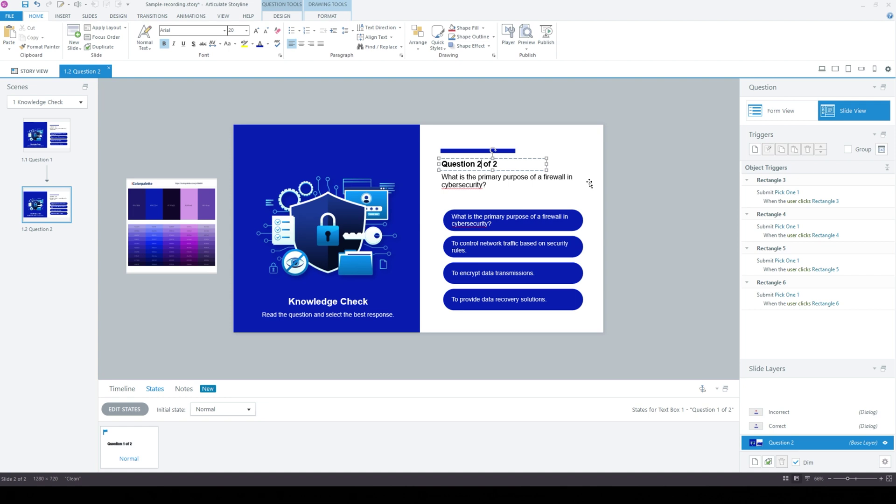
{"action": "left_click", "coordinate": [634, 209]}
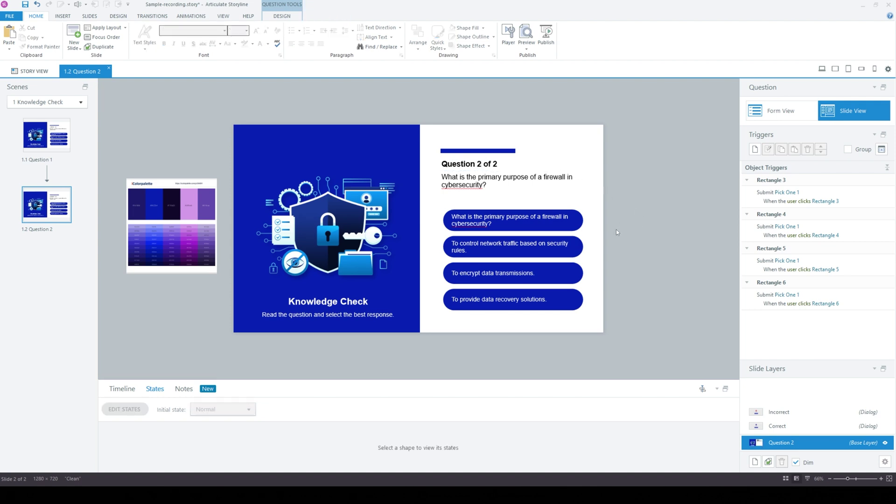
Step: Insert a Graded Results slide after Question 2, accepting the quiz settings that include both questions
{"action": "left_click", "coordinate": [62, 16]}
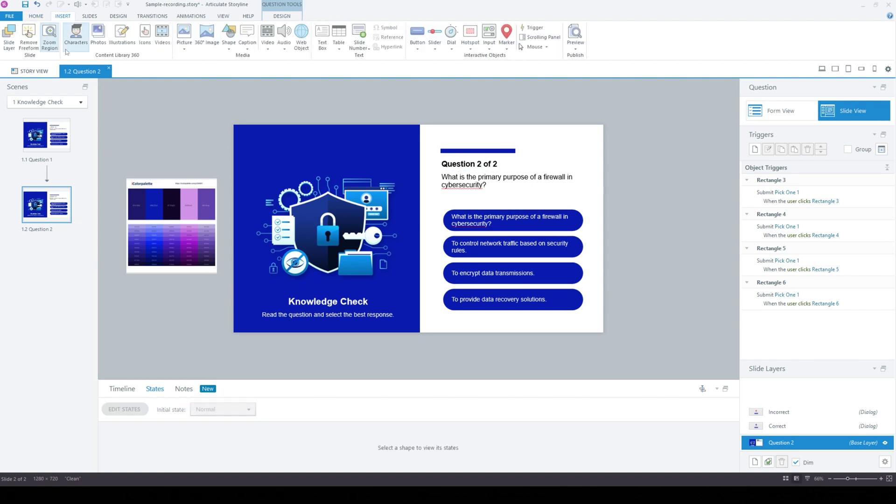
{"action": "left_click", "coordinate": [91, 17]}
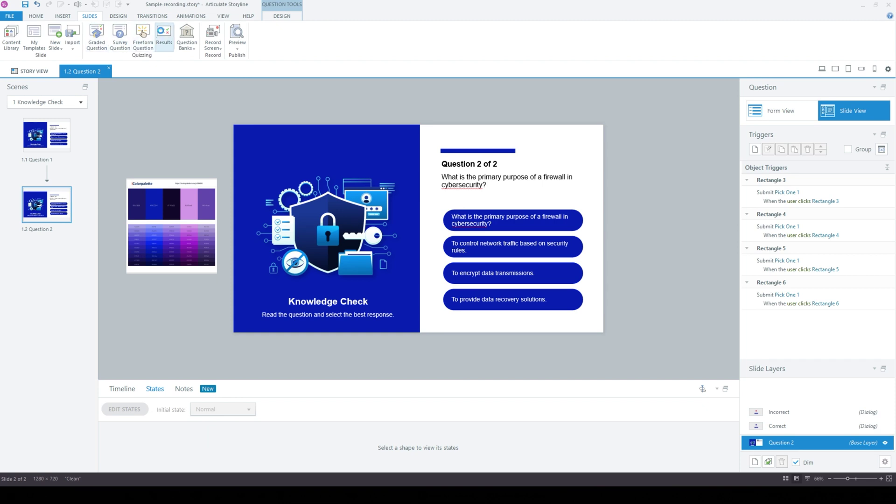
{"action": "left_click", "coordinate": [164, 35]}
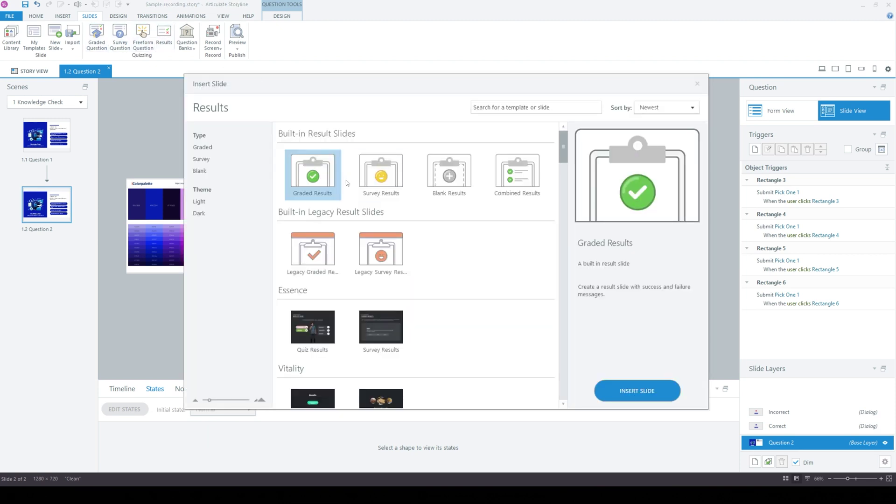
{"action": "left_click", "coordinate": [642, 391]}
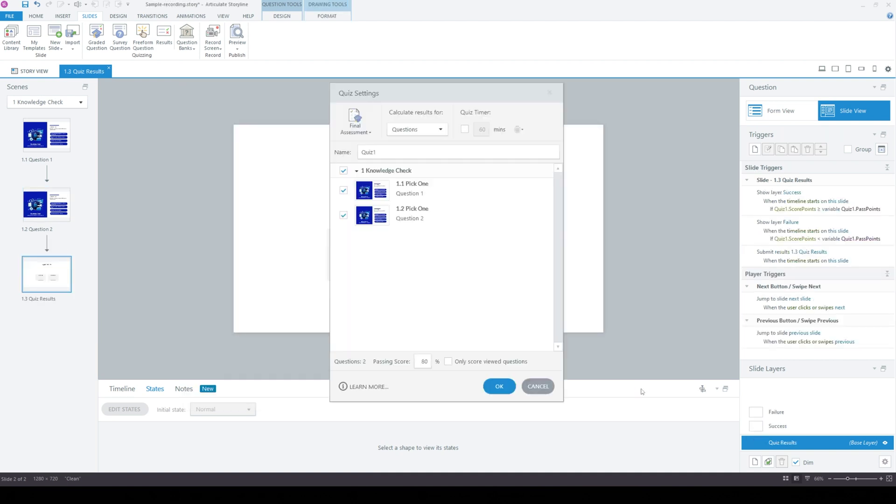
{"action": "left_click", "coordinate": [496, 388]}
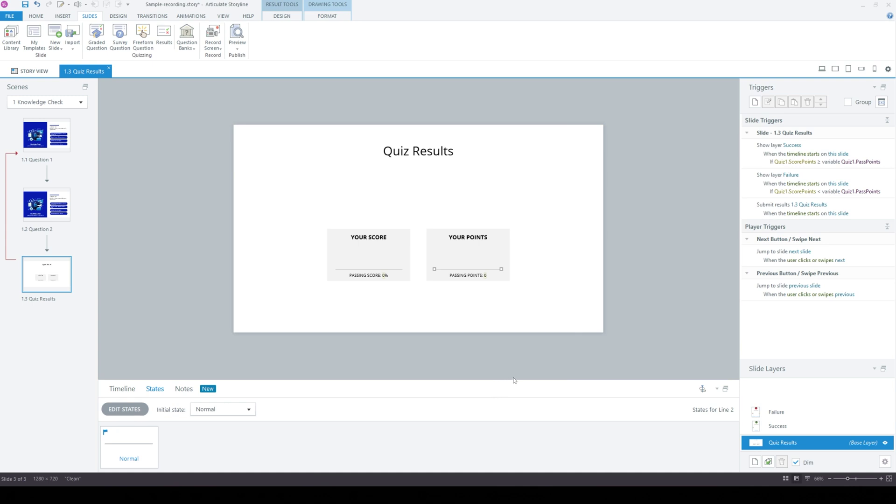
Step: Move the score and points boxes below the results slide and the Quiz Results title above it, off the visible area
{"action": "left_click_drag", "start_coordinate": [583, 341], "coordinate": [275, 185]}
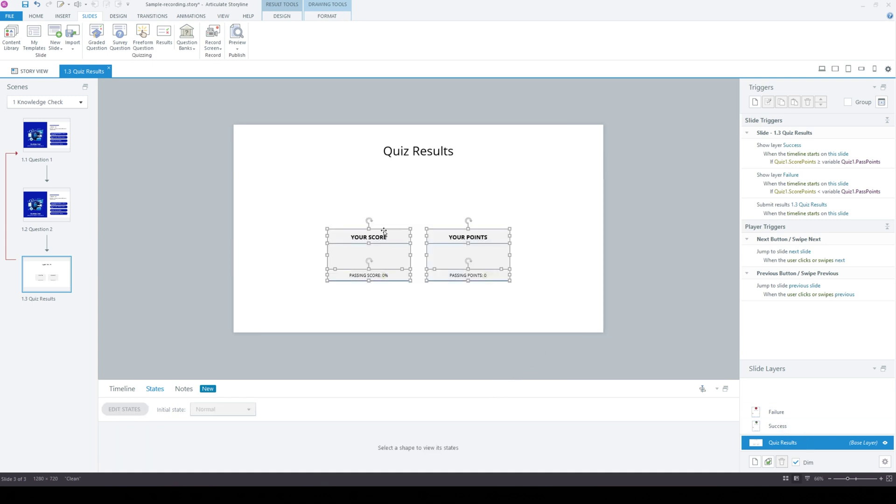
{"action": "left_click_drag", "start_coordinate": [388, 230], "coordinate": [371, 352]}
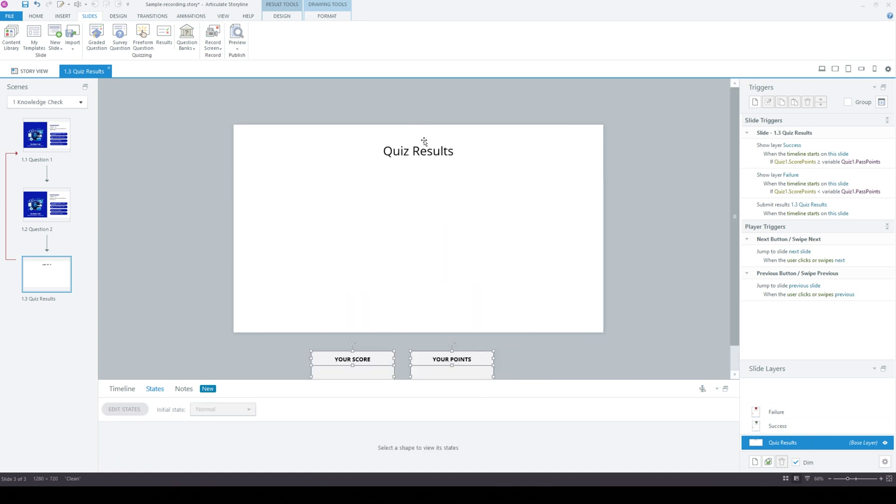
{"action": "left_click_drag", "start_coordinate": [423, 142], "coordinate": [429, 86]}
Step: Examine the check mark, score, points and Review Quiz button on the Success layer
{"action": "left_click", "coordinate": [815, 425]}
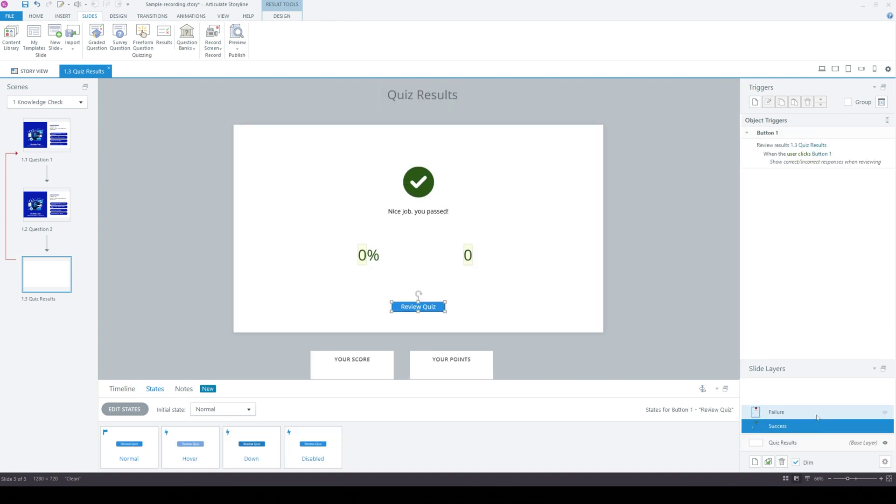
{"action": "left_click_drag", "start_coordinate": [628, 237], "coordinate": [313, 332]}
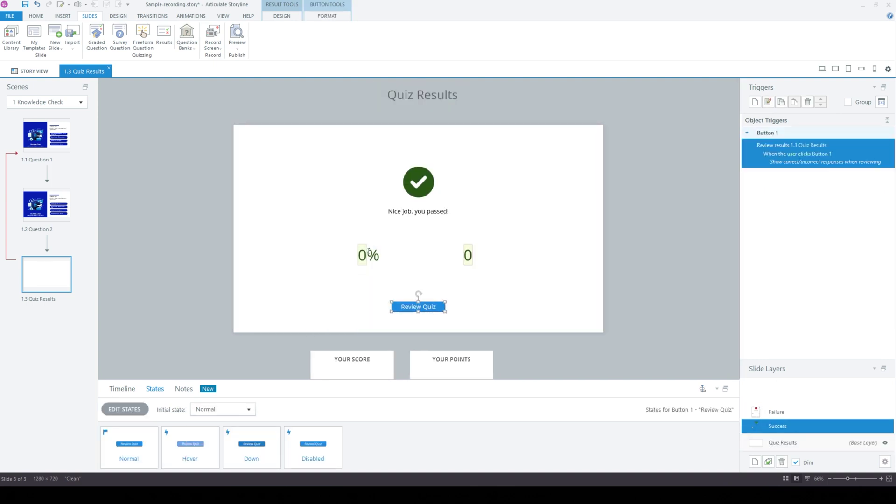
{"action": "left_click", "coordinate": [369, 252], "text": "shift"}
{"action": "left_click", "coordinate": [471, 256], "text": "shift"}
{"action": "left_click", "coordinate": [418, 190]}
{"action": "left_click", "coordinate": [637, 202]}
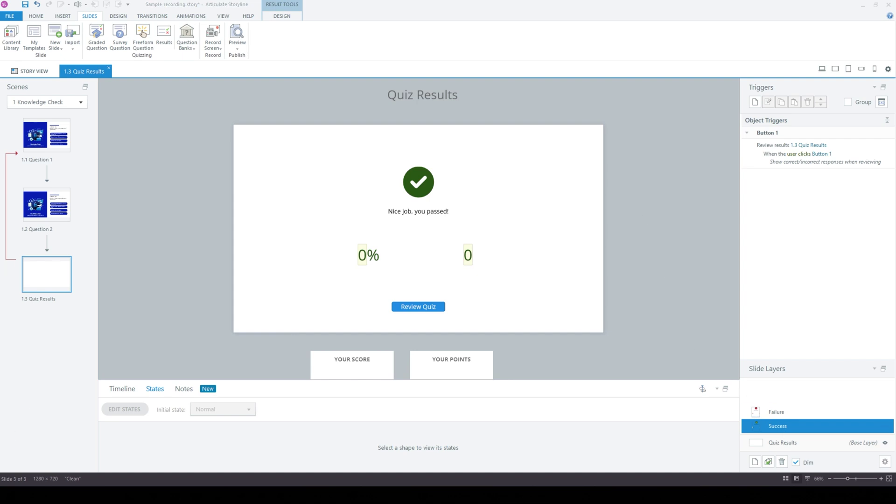
Step: On the base layer, set the slide background to a solid fill in the dark blue sampled from the Question 2 slide
{"action": "left_click", "coordinate": [800, 437]}
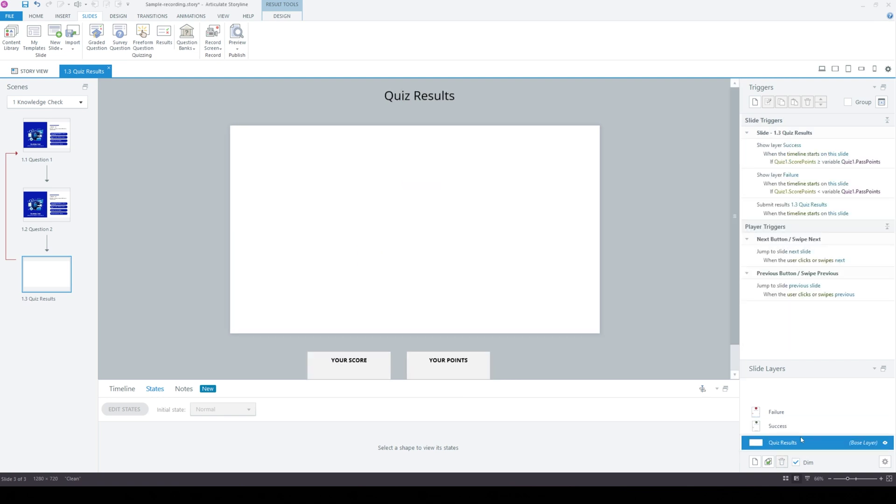
{"action": "scroll", "coordinate": [387, 353], "scroll_direction": "down", "scroll_amount": 1}
{"action": "left_click", "coordinate": [366, 357]}
{"action": "left_click", "coordinate": [474, 354]}
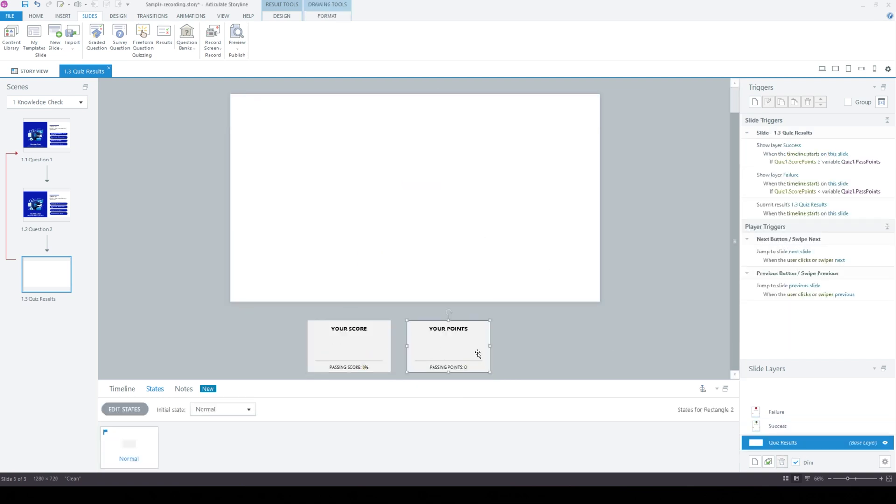
{"action": "left_click", "coordinate": [175, 292]}
{"action": "right_click", "coordinate": [306, 196]}
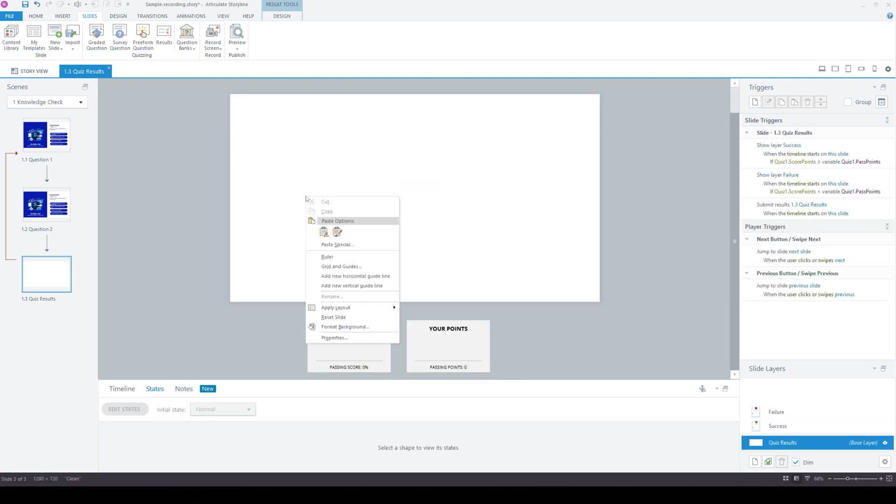
{"action": "left_click", "coordinate": [348, 328]}
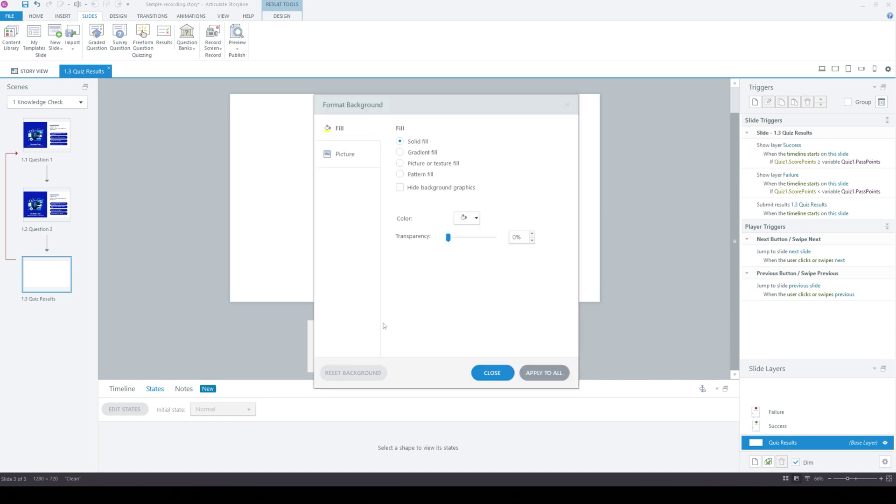
{"action": "left_click", "coordinate": [466, 217]}
{"action": "left_click", "coordinate": [463, 305]}
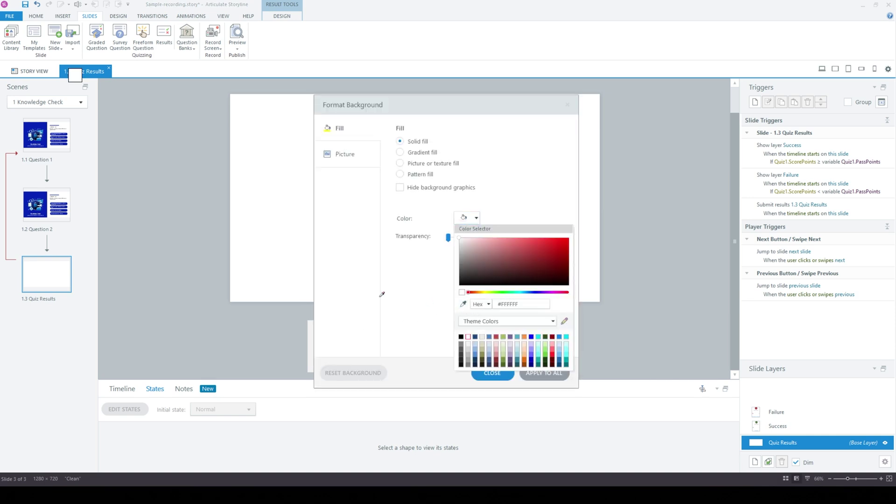
{"action": "left_click", "coordinate": [43, 195]}
{"action": "left_click", "coordinate": [492, 373]}
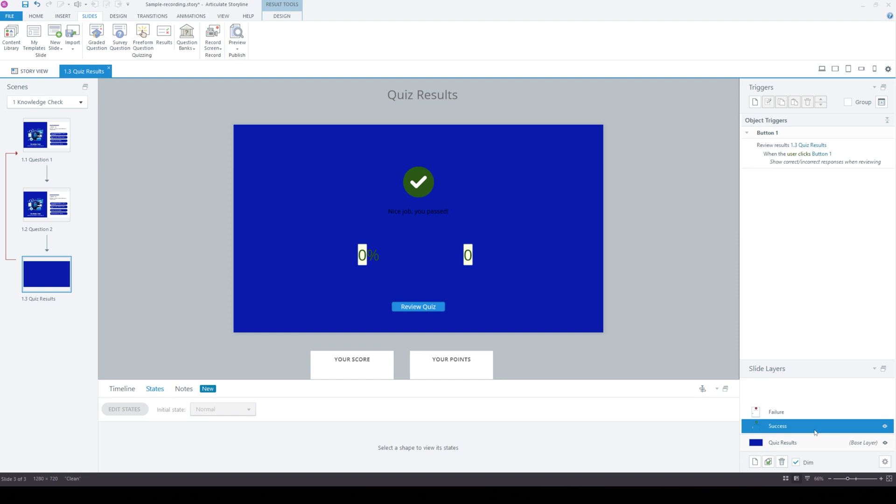
Step: On the Success layer, move the pass message to the slide's upper-left corner, left-align it at 32 pt and retype it as "Results"
{"action": "left_click", "coordinate": [816, 427]}
{"action": "mouse_move", "coordinate": [434, 210]}
{"action": "left_mouse_down"}
{"action": "mouse_move", "coordinate": [316, 142]}
{"action": "mouse_move", "coordinate": [427, 156]}
{"action": "left_mouse_up"}
{"action": "left_click", "coordinate": [291, 43]}
{"action": "left_click", "coordinate": [256, 30]}
{"action": "triple_click", "coordinate": [289, 147]}
{"action": "type", "text": "Results"}
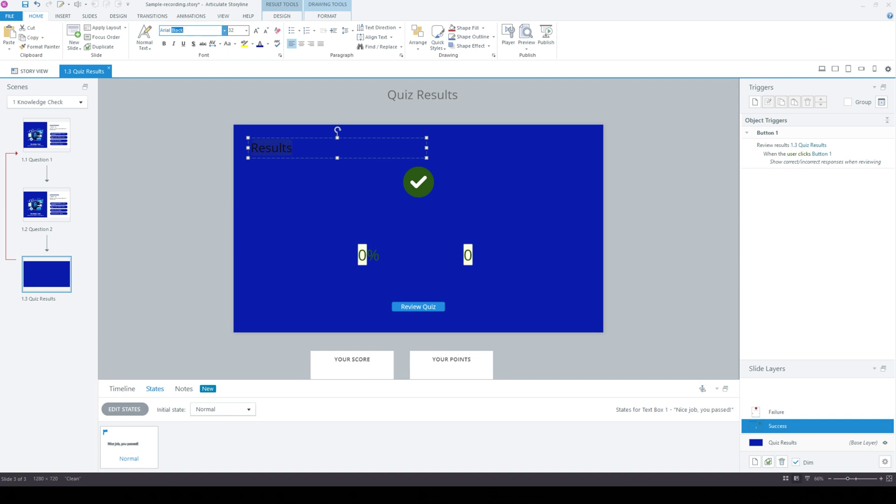
Step: Format the Results heading in white Arial Black at 44 pt
{"action": "key", "text": "Return"}
{"action": "left_click", "coordinate": [268, 44]}
{"action": "left_click", "coordinate": [263, 163]}
{"action": "left_click", "coordinate": [256, 30]}
{"action": "left_click", "coordinate": [257, 31]}
{"action": "left_click", "coordinate": [256, 31]}
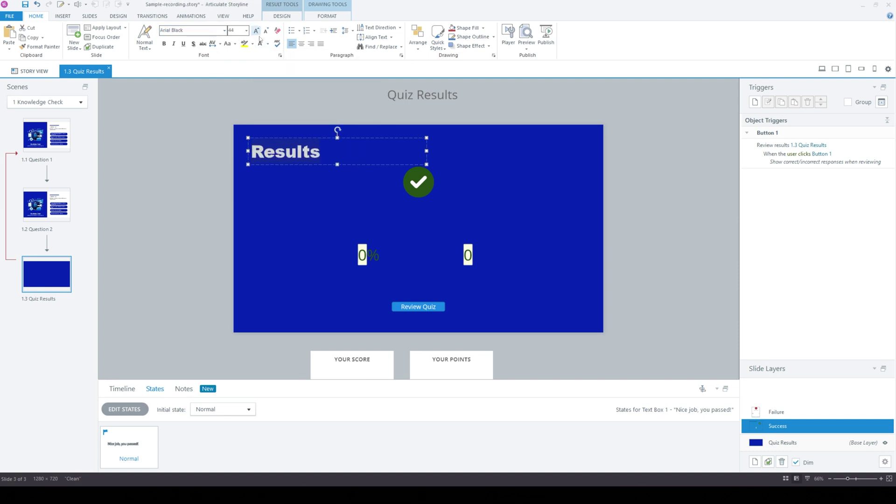
{"action": "left_click", "coordinate": [195, 224]}
{"action": "left_click", "coordinate": [308, 138]}
Step: Add a white text box under the heading reading "Great job! You passed the knowledge check.", moving the check mark icon aside
{"action": "left_click", "coordinate": [62, 16]}
{"action": "left_click", "coordinate": [321, 38]}
{"action": "left_click_drag", "start_coordinate": [248, 171], "coordinate": [408, 214]}
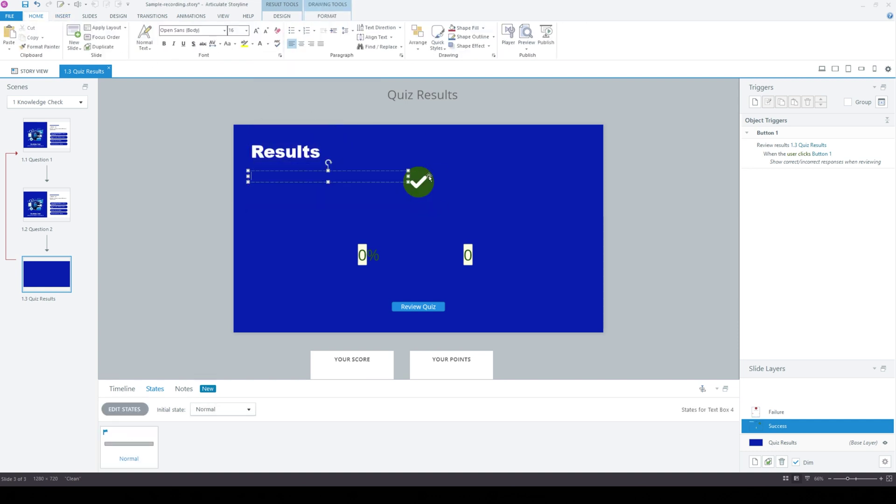
{"action": "type", "text": "asdfasdf"}
{"action": "left_click_drag", "start_coordinate": [429, 177], "coordinate": [574, 180]}
{"action": "left_click_drag", "start_coordinate": [267, 176], "coordinate": [269, 173]}
{"action": "left_click", "coordinate": [260, 45]}
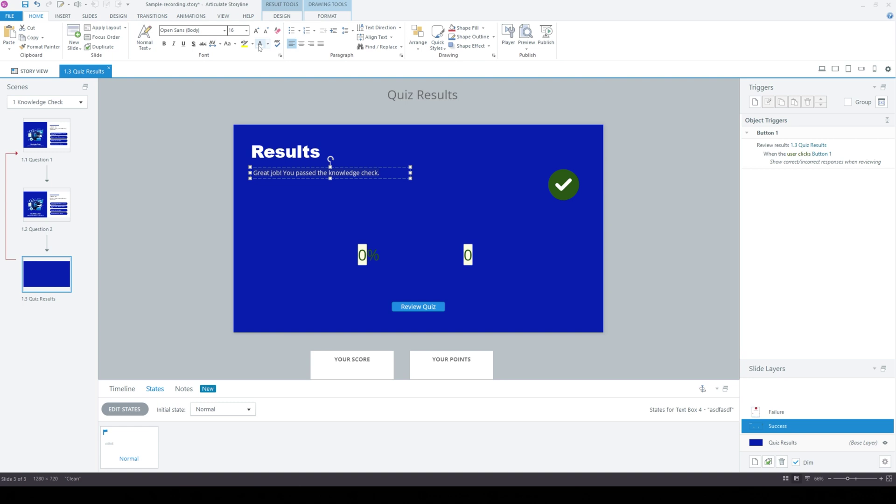
Step: Format the knowledge check message as bold Arial at 18 pt and delete the check mark icon
{"action": "left_click", "coordinate": [181, 30]}
{"action": "type", "text": "Arial"}
{"action": "key", "text": "Return"}
{"action": "left_click", "coordinate": [164, 43]}
{"action": "left_click", "coordinate": [256, 30]}
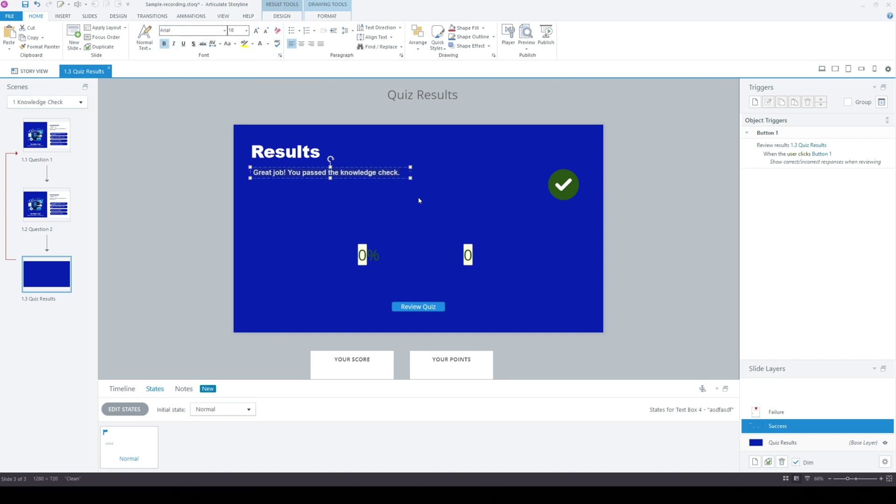
{"action": "left_click", "coordinate": [564, 184]}
{"action": "key", "text": "Delete"}
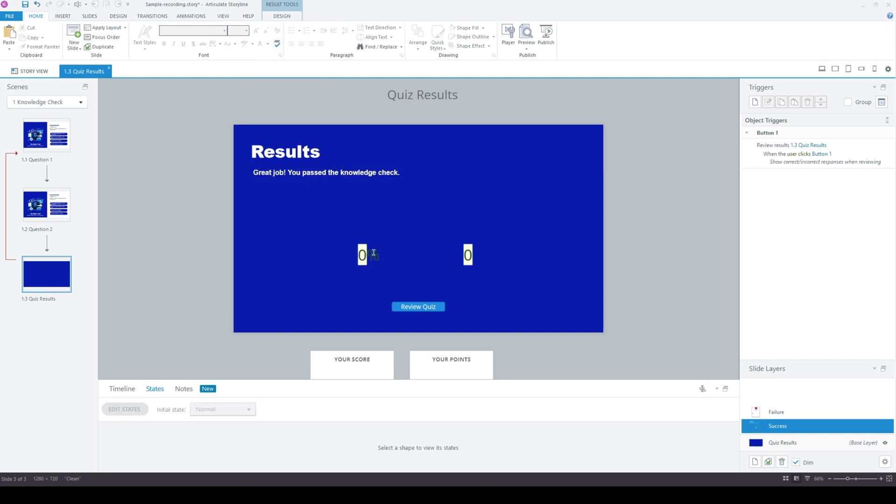
Step: Duplicate the knowledge check message below itself and change the copy's text to "Your score is"
{"action": "left_click", "coordinate": [286, 174]}
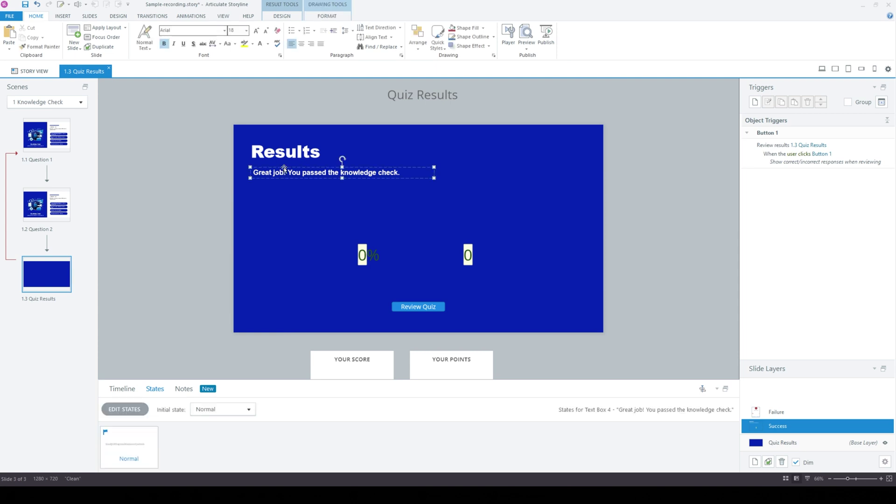
{"action": "key", "text": "ctrl+d"}
{"action": "type", "text": "Your score is"}
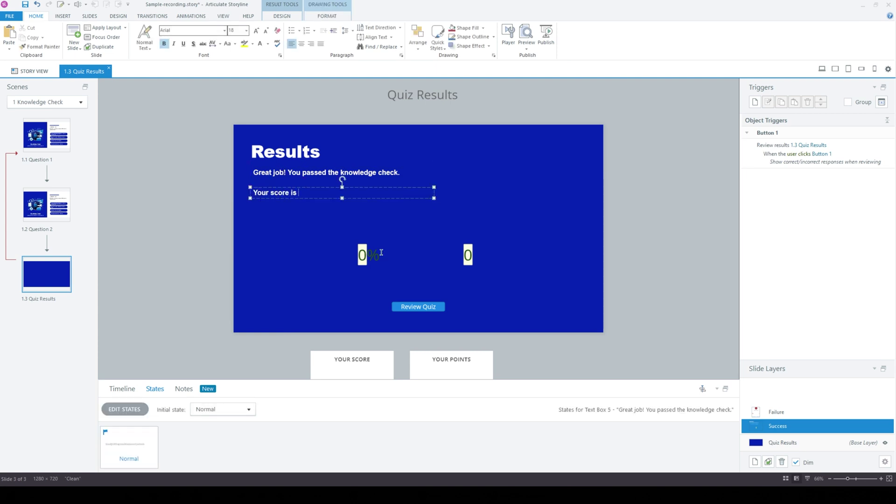
Step: Recolor the score percentage on the Success layer white and copy the "Your score is" text formatting onto it
{"action": "left_click", "coordinate": [381, 252]}
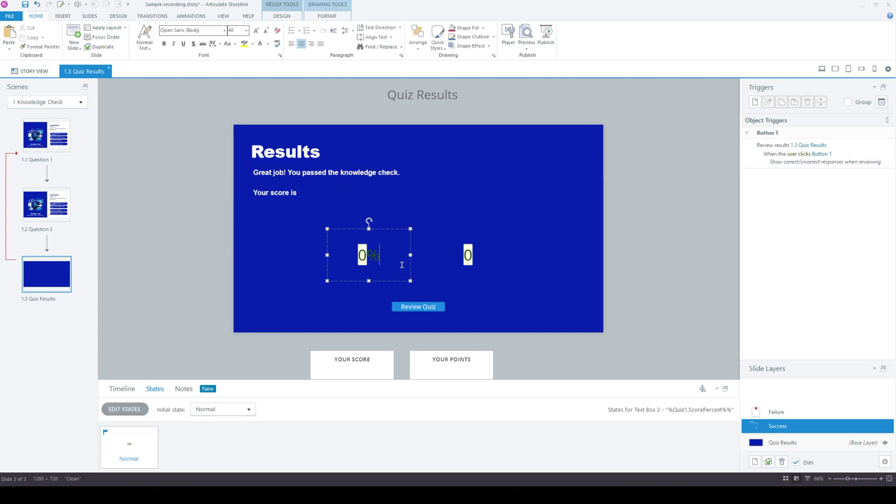
{"action": "left_click", "coordinate": [805, 443]}
{"action": "left_click", "coordinate": [803, 426]}
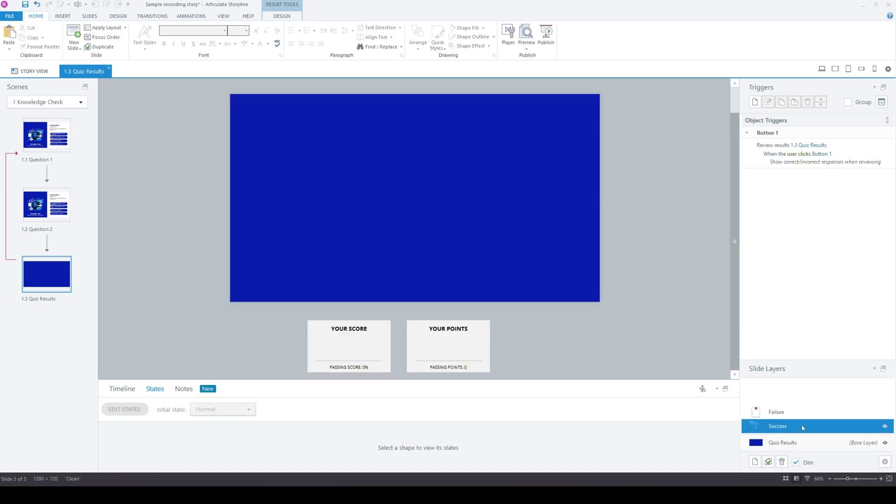
{"action": "left_click", "coordinate": [377, 256]}
{"action": "key", "text": "ctrl+a"}
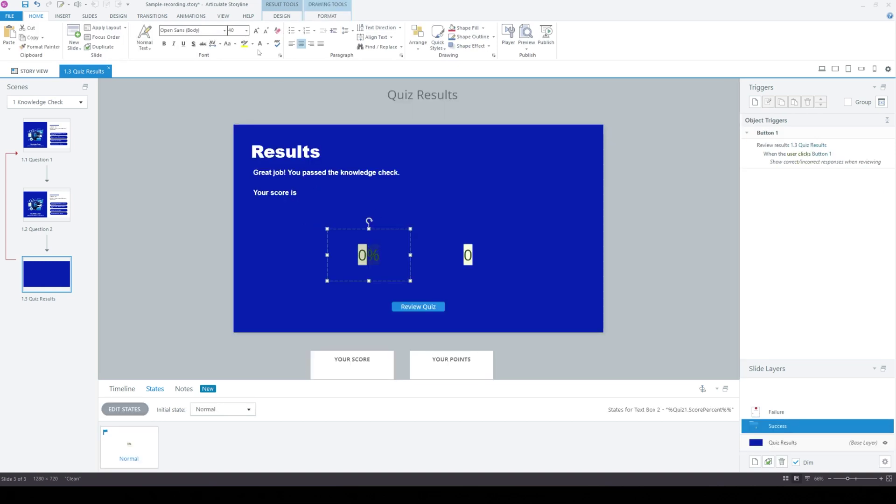
{"action": "left_click", "coordinate": [259, 47]}
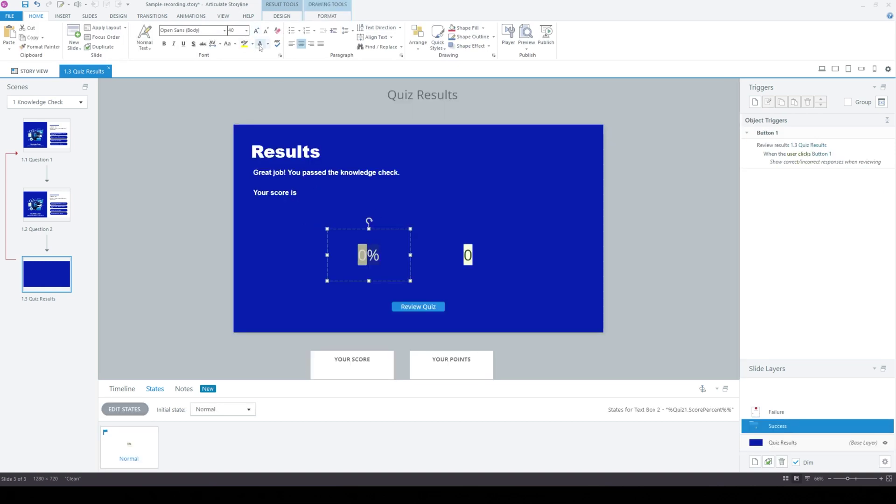
{"action": "left_click", "coordinate": [279, 195]}
{"action": "left_click", "coordinate": [40, 47]}
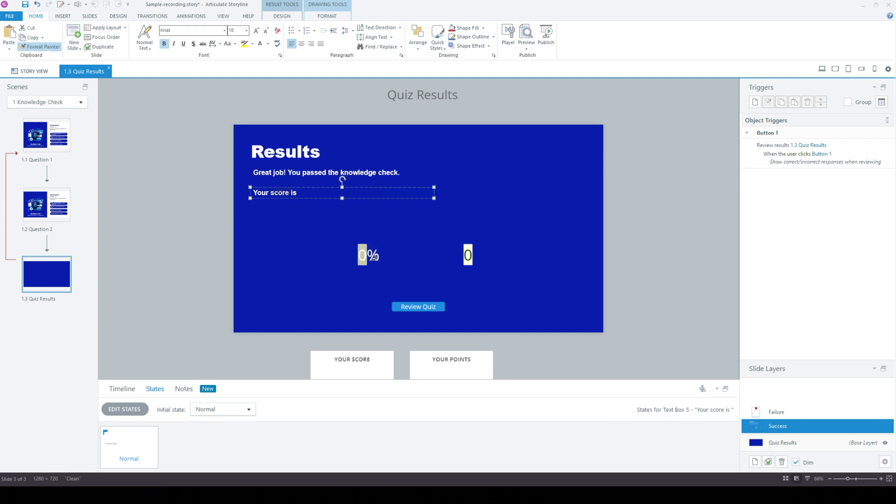
{"action": "left_click", "coordinate": [375, 256]}
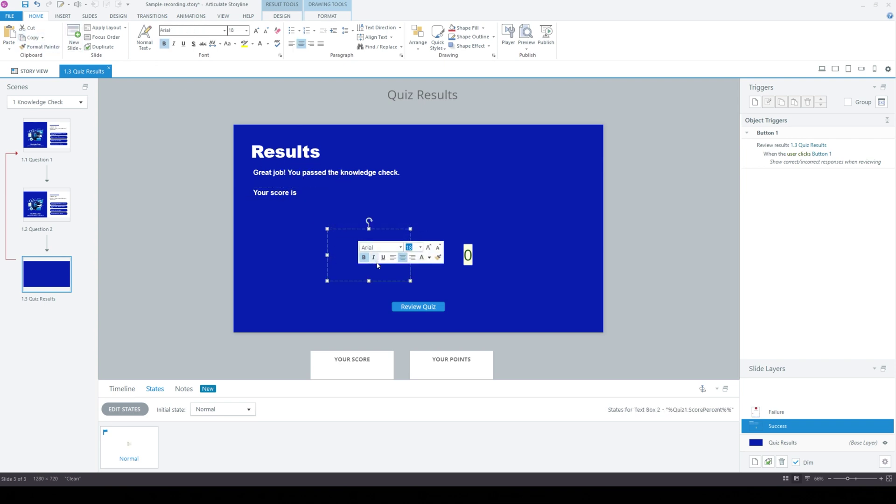
Step: Insert the quiz score percentage after "Your score is", narrow the text box to fit and nudge it up
{"action": "left_click", "coordinate": [306, 192]}
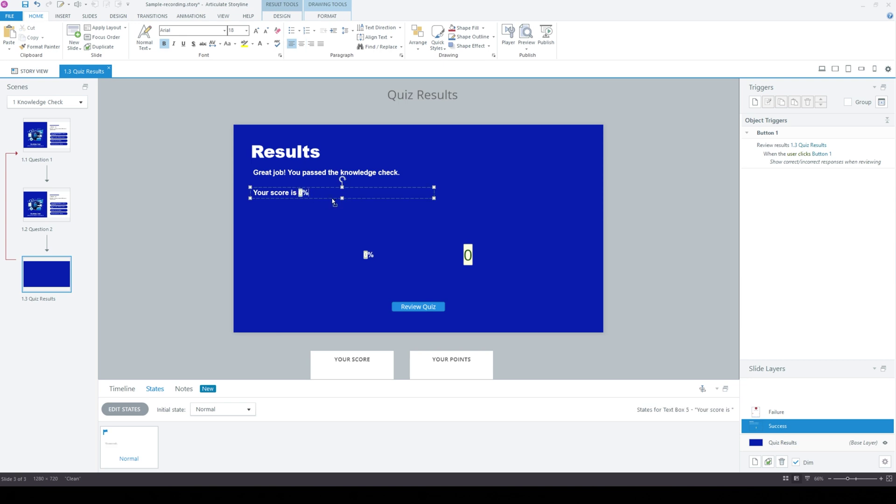
{"action": "left_click_drag", "start_coordinate": [431, 198], "coordinate": [320, 199]}
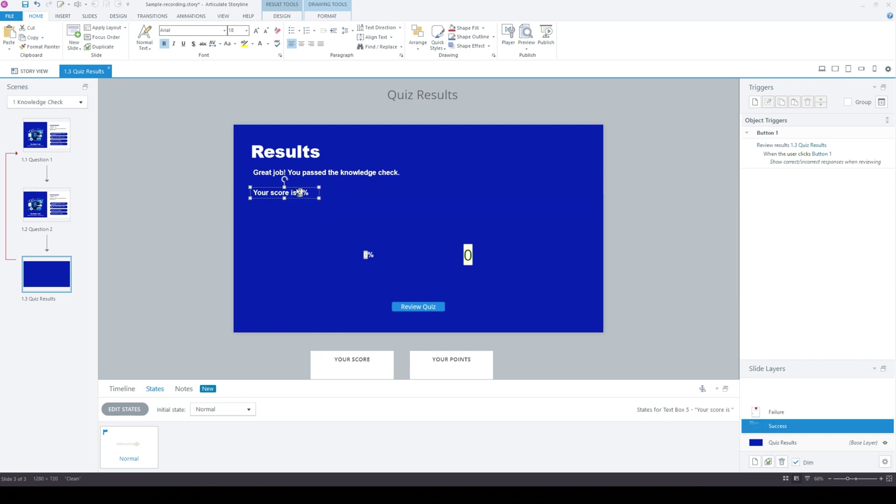
{"action": "key", "text": "Up"}
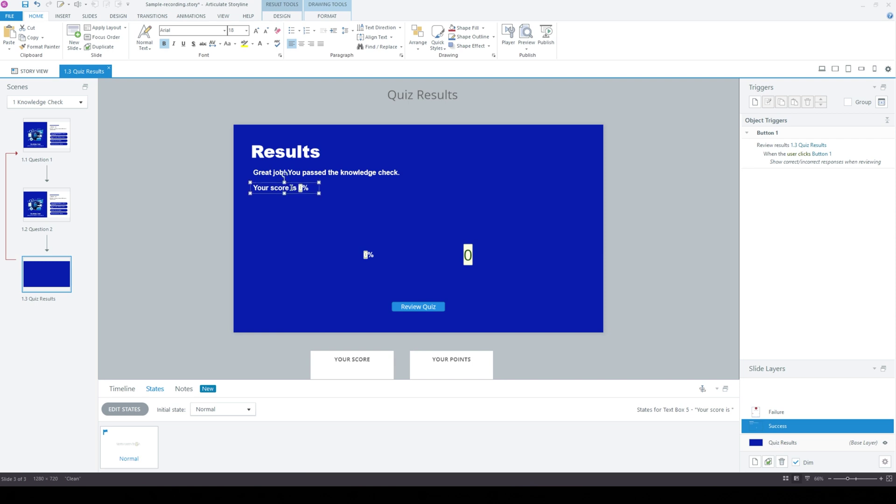
Step: Duplicate the score line directly below itself and change the copy's wording to "Passing score is"
{"action": "left_click_drag", "start_coordinate": [292, 188], "coordinate": [240, 205]}
{"action": "type", "text": "Passing score "}
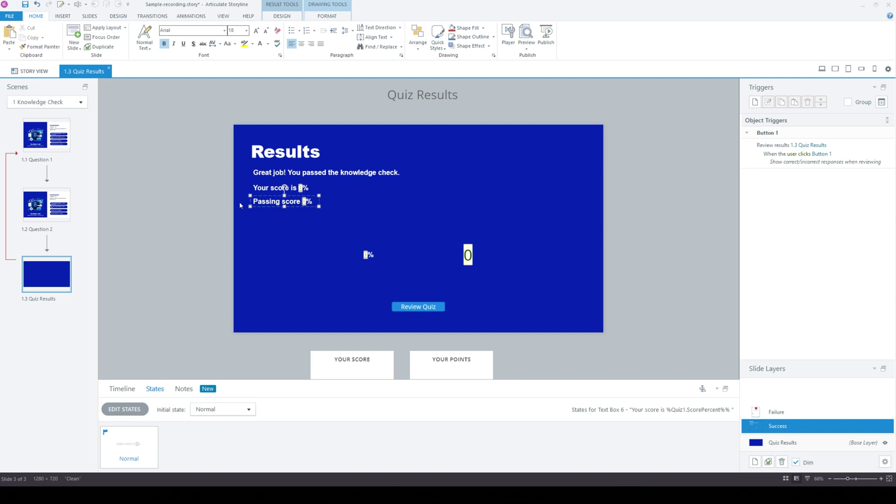
{"action": "type", "text": "is"}
Step: Replace the passing score line's percentage with the Quiz1.ScorePoints reference and copy the score line's formatting onto it
{"action": "left_click", "coordinate": [469, 255]}
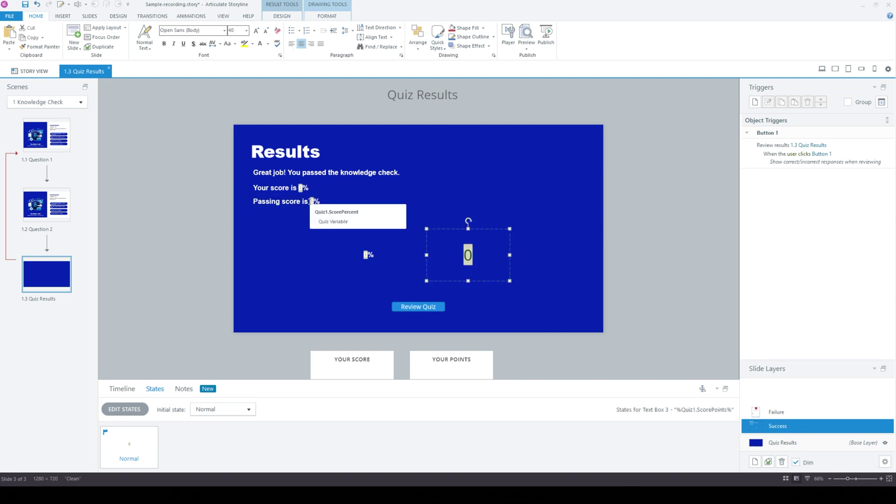
{"action": "left_click_drag", "start_coordinate": [310, 202], "coordinate": [357, 202]}
{"action": "type", "text": "0"}
{"action": "double_click", "coordinate": [280, 188]}
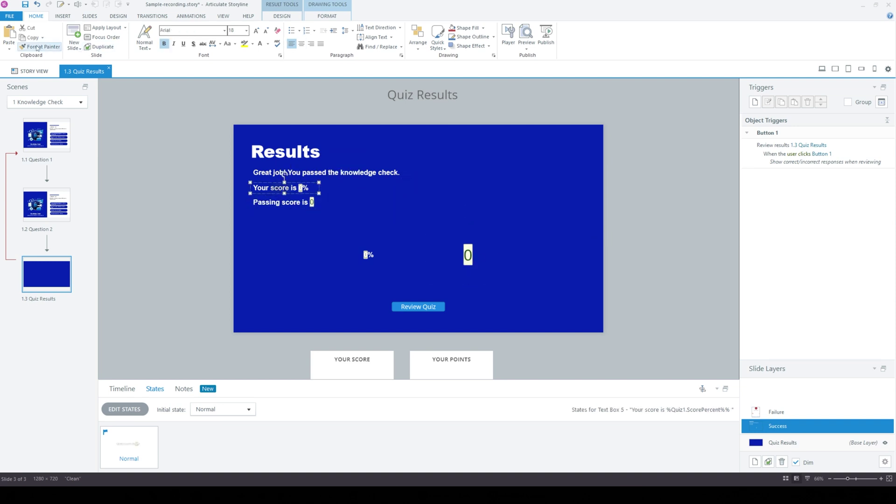
{"action": "left_click", "coordinate": [37, 47]}
{"action": "left_click", "coordinate": [280, 202]}
{"action": "left_click", "coordinate": [190, 217]}
Step: Move the default percentage box, points box and Review Quiz button off the slide area
{"action": "left_click_drag", "start_coordinate": [318, 215], "coordinate": [648, 318]}
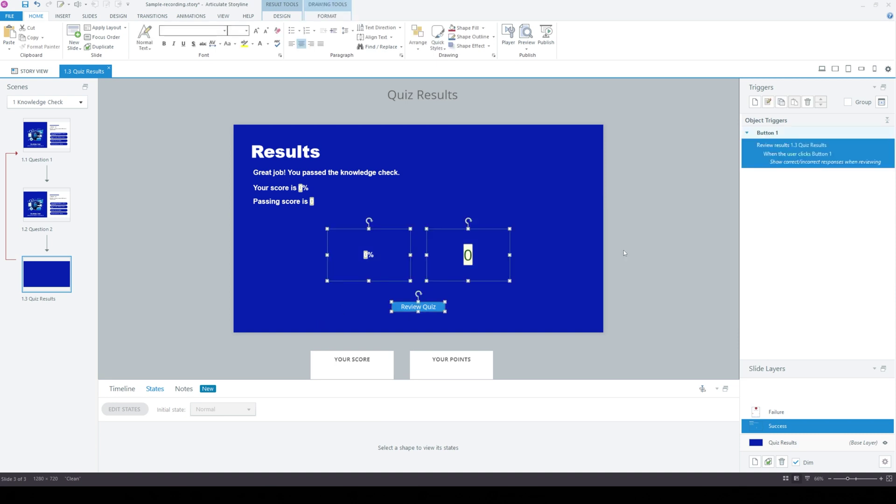
{"action": "left_click_drag", "start_coordinate": [364, 228], "coordinate": [589, 344]}
{"action": "left_click", "coordinate": [105, 213]}
Step: Copy the rounded firewall question shape from Question 2 onto the Success layer, shift it over the slide's edge and delete the extra copy
{"action": "left_click", "coordinate": [62, 215]}
{"action": "left_click", "coordinate": [513, 220]}
{"action": "key", "text": "ctrl+c"}
{"action": "left_click", "coordinate": [47, 274]}
{"action": "key", "text": "ctrl+v"}
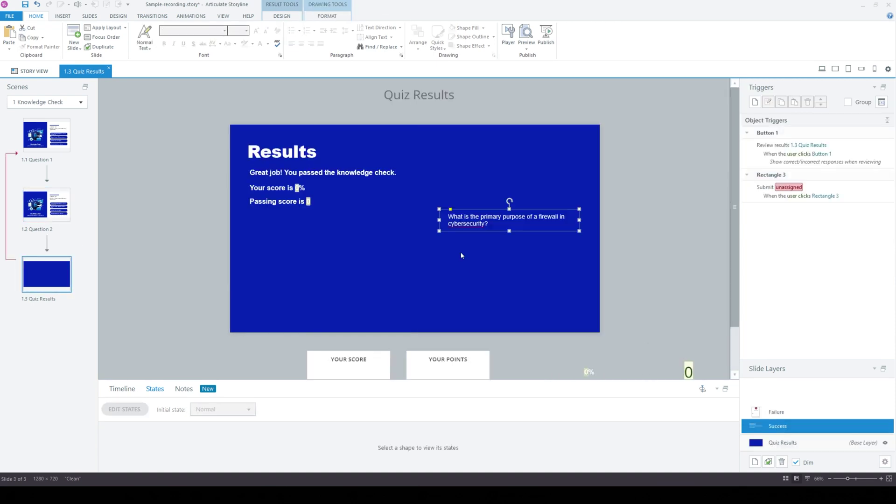
{"action": "left_click", "coordinate": [46, 205]}
{"action": "left_click", "coordinate": [47, 274]}
{"action": "key", "text": "ctrl+v"}
{"action": "left_click_drag", "start_coordinate": [576, 210], "coordinate": [675, 233]}
{"action": "left_click", "coordinate": [556, 226]}
{"action": "key", "text": "Delete"}
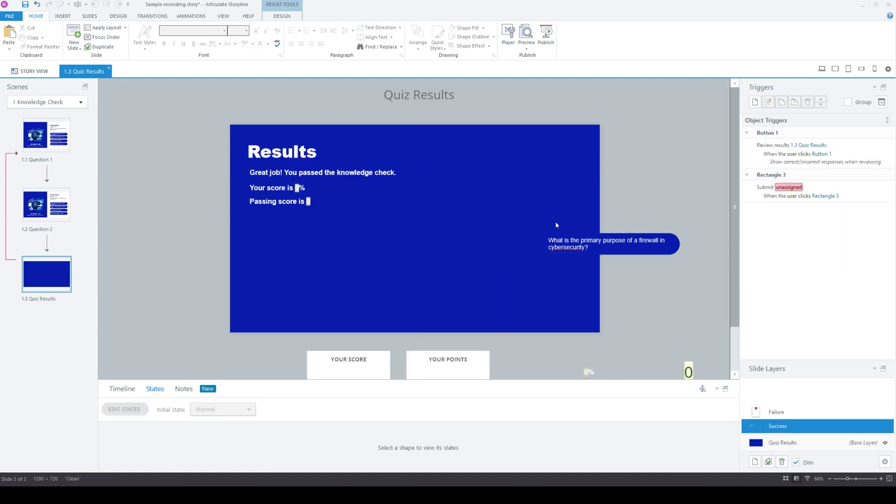
Step: Format the copied rounded shape with a white fill and dark blue text
{"action": "right_click", "coordinate": [601, 240]}
{"action": "left_click", "coordinate": [630, 438]}
{"action": "left_click_drag", "start_coordinate": [566, 92], "coordinate": [357, 137]}
{"action": "left_click", "coordinate": [359, 252]}
{"action": "left_click", "coordinate": [351, 372]}
{"action": "left_click", "coordinate": [268, 43]}
{"action": "left_click", "coordinate": [508, 151]}
{"action": "left_click", "coordinate": [430, 406]}
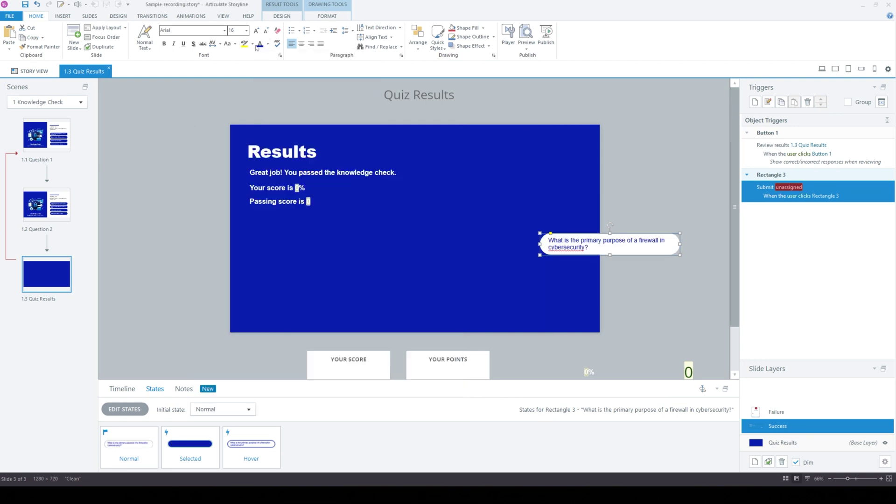
Step: Change the rounded shape's text to a centered, bold "Continue" and place it at the slide's lower center
{"action": "left_click", "coordinate": [301, 44]}
{"action": "triple_click", "coordinate": [610, 247]}
{"action": "type", "text": "Continue"}
{"action": "triple_click", "coordinate": [610, 247]}
{"action": "left_click", "coordinate": [164, 44]}
{"action": "left_click_drag", "start_coordinate": [638, 233], "coordinate": [443, 264]}
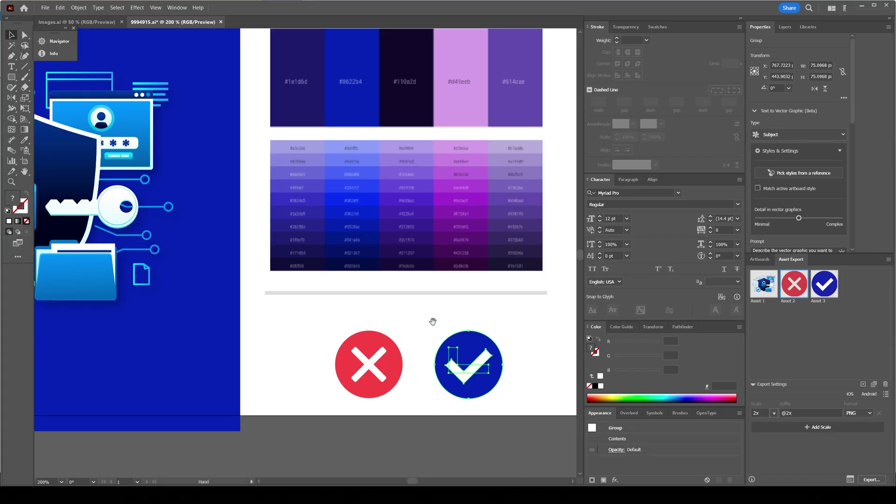
Step: In Illustrator, duplicate the blue check mark icon beside the original and make the copy's circle white
{"action": "scroll", "coordinate": [432, 320], "scroll_direction": "down", "scroll_amount": 3}
{"action": "left_click_drag", "start_coordinate": [325, 237], "coordinate": [459, 237]}
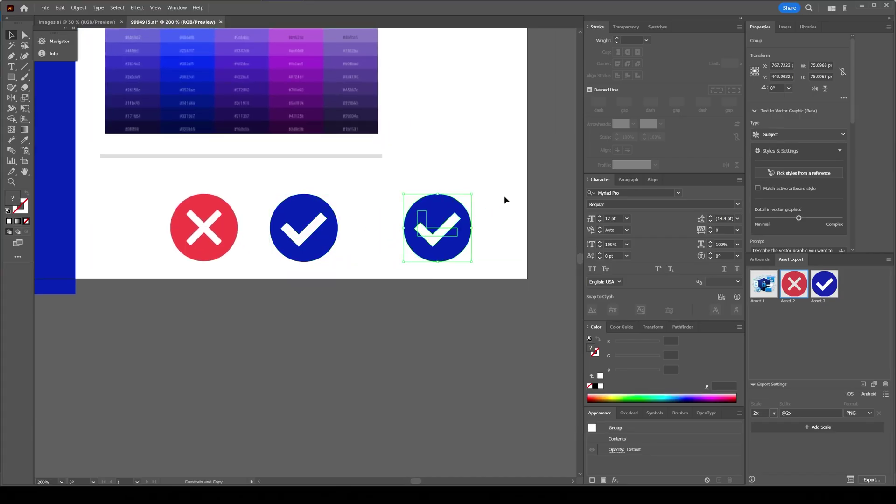
{"action": "key", "text": "a"}
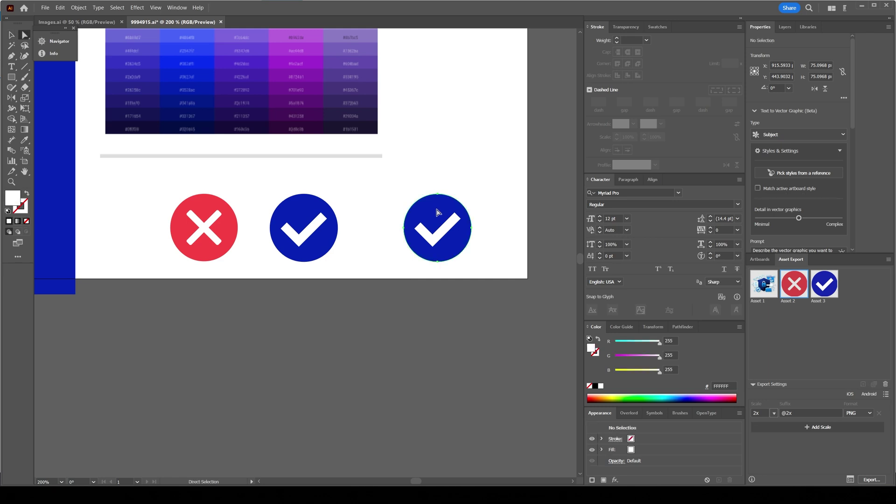
{"action": "left_click", "coordinate": [437, 209]}
{"action": "key", "text": "Delete"}
Step: Color the copied check mark with the original circle's blue and add the whole icon to the export assets
{"action": "left_click", "coordinate": [444, 229]}
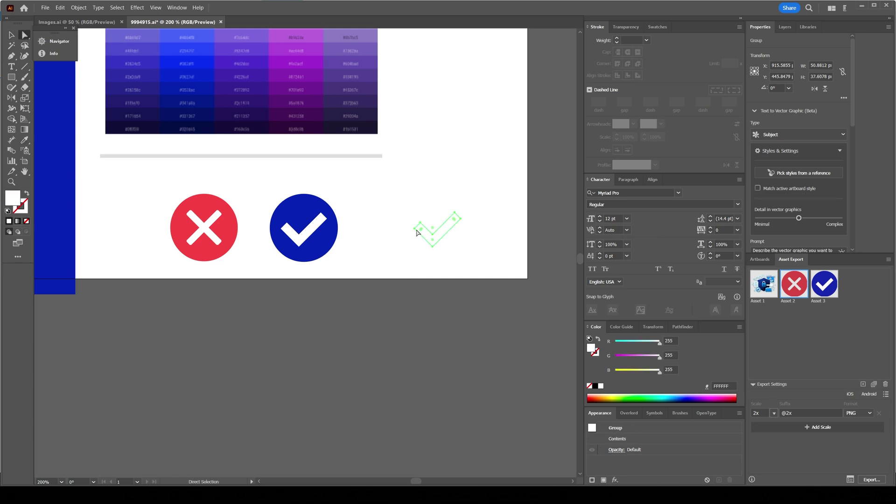
{"action": "key", "text": "i"}
{"action": "left_click", "coordinate": [329, 241]}
{"action": "key", "text": "v"}
{"action": "left_click_drag", "start_coordinate": [500, 260], "coordinate": [404, 195]}
{"action": "left_click_drag", "start_coordinate": [455, 218], "coordinate": [855, 313]}
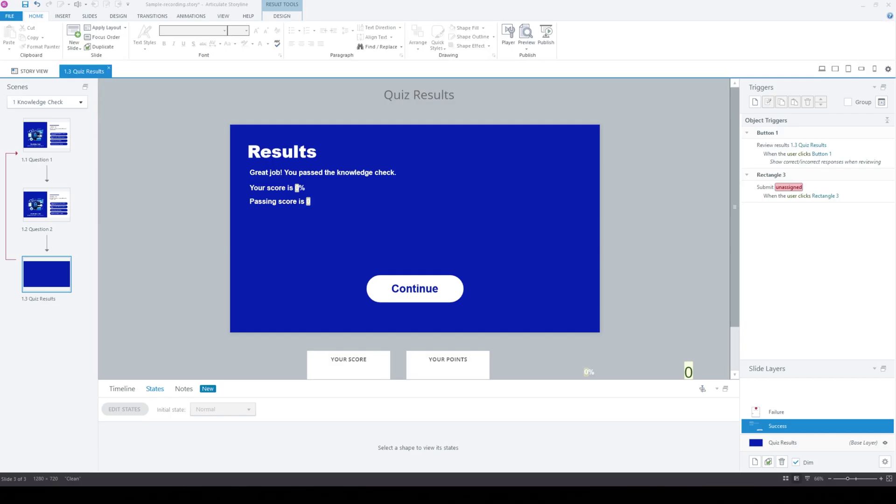
{"action": "left_click_drag", "start_coordinate": [394, 222], "coordinate": [413, 238]}
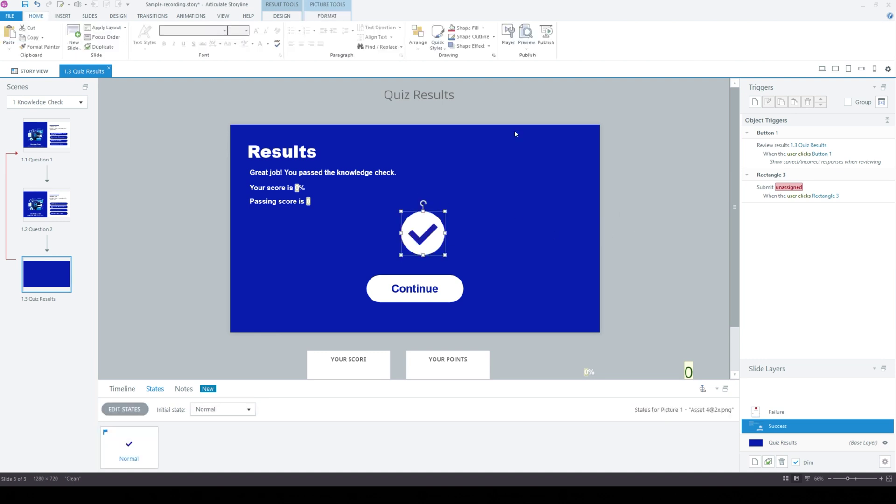
{"action": "left_click", "coordinate": [649, 259]}
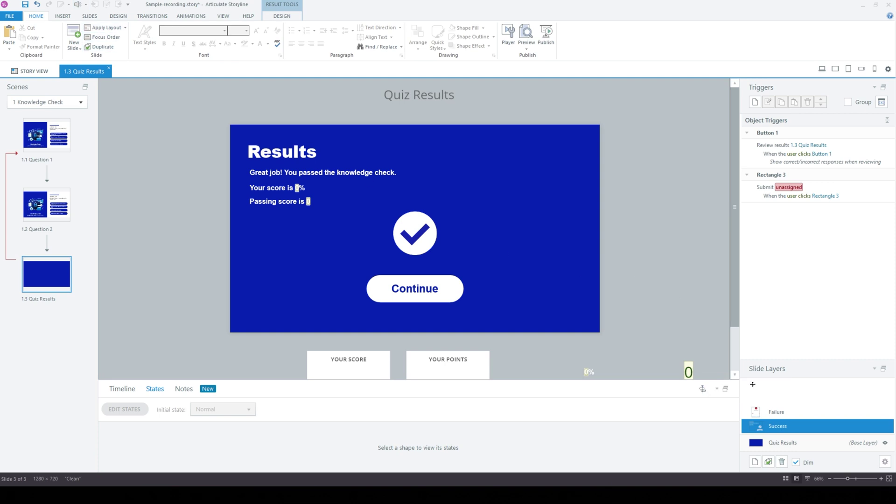
Step: Copy the Results heading and its three text lines from the Success layer, and delete the default icon on the Failure layer
{"action": "left_click", "coordinate": [269, 145]}
{"action": "left_click", "coordinate": [337, 171], "text": "shift"}
{"action": "left_click", "coordinate": [285, 188], "text": "shift"}
{"action": "left_click", "coordinate": [284, 201], "text": "shift"}
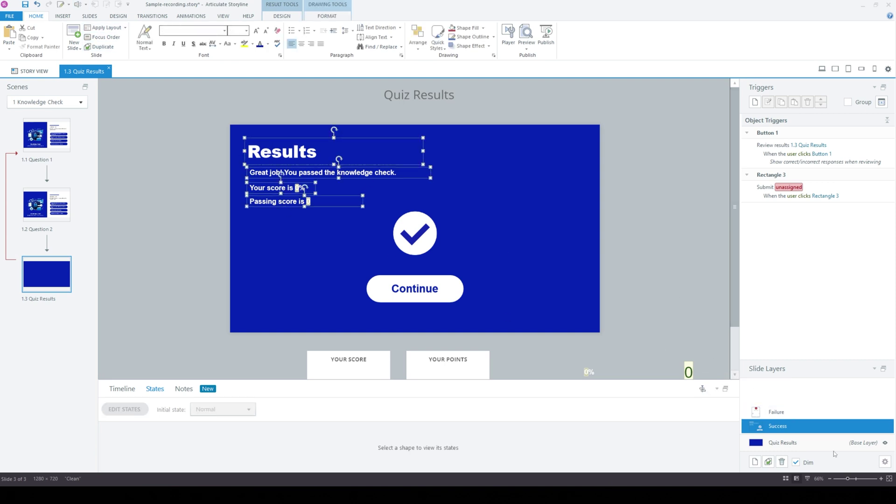
{"action": "left_click", "coordinate": [818, 411]}
{"action": "left_click", "coordinate": [423, 175]}
{"action": "key", "text": "Delete"}
Step: Move the Failure layer's default message, score boxes and buttons off the slide and paste the copied heading and text lines
{"action": "left_click_drag", "start_coordinate": [318, 126], "coordinate": [511, 326]}
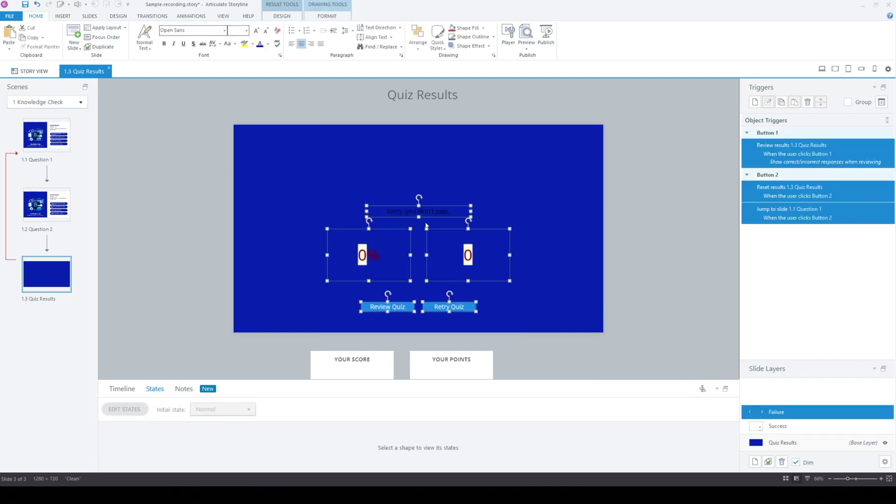
{"action": "left_click_drag", "start_coordinate": [426, 226], "coordinate": [671, 337]}
{"action": "left_click", "coordinate": [623, 219]}
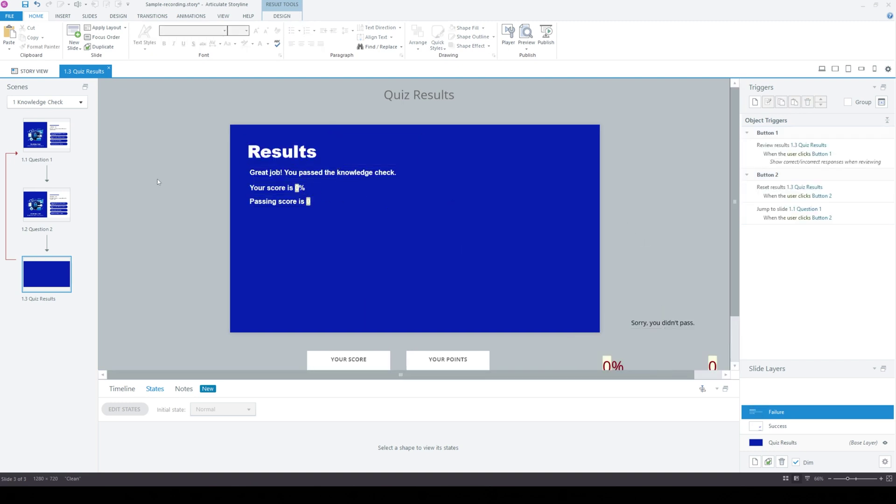
Step: Change the Failure message to "You must pass the knowledge check with 80% or more to continue." and widen it to one line
{"action": "left_click", "coordinate": [281, 172]}
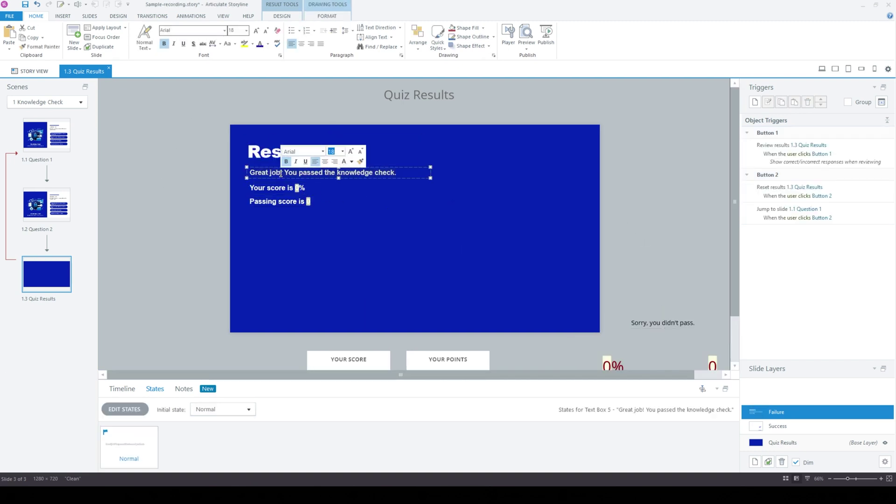
{"action": "key", "text": "ctrl+a"}
{"action": "type", "text": "You mu"}
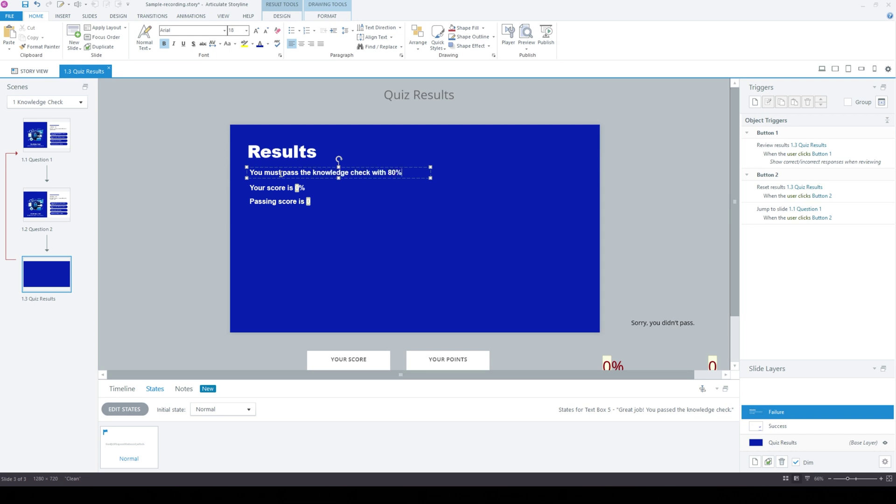
{"action": "type", "text": "st pass the knowledge check with 80% or more to continue."}
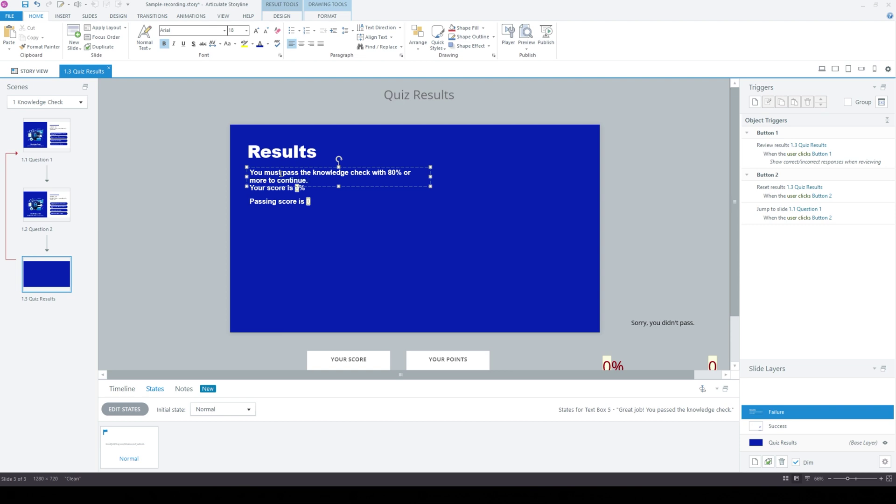
{"action": "left_click_drag", "start_coordinate": [430, 177], "coordinate": [526, 177]}
{"action": "left_click", "coordinate": [272, 187]}
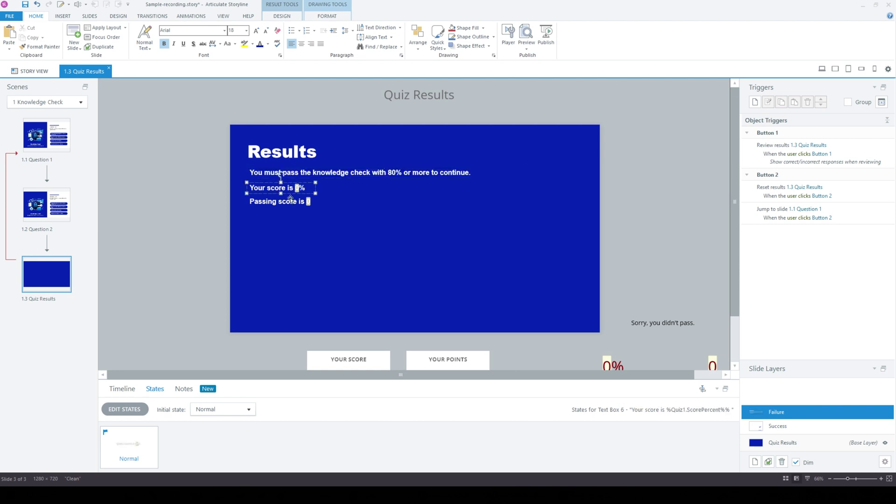
{"action": "left_click", "coordinate": [189, 200]}
Step: Copy the white check mark icon from the Success layer onto the Failure layer
{"action": "left_click", "coordinate": [817, 426]}
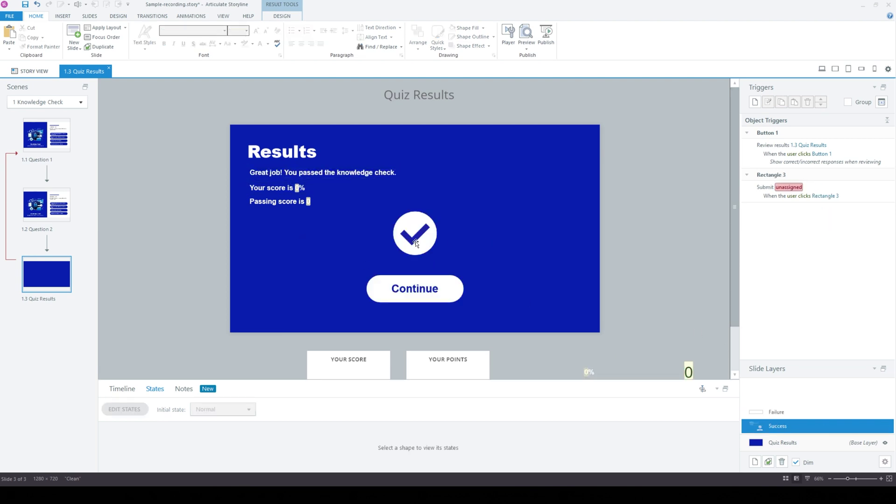
{"action": "left_click", "coordinate": [415, 235]}
{"action": "key", "text": "ctrl+c"}
{"action": "left_click", "coordinate": [794, 412]}
{"action": "key", "text": "ctrl+v"}
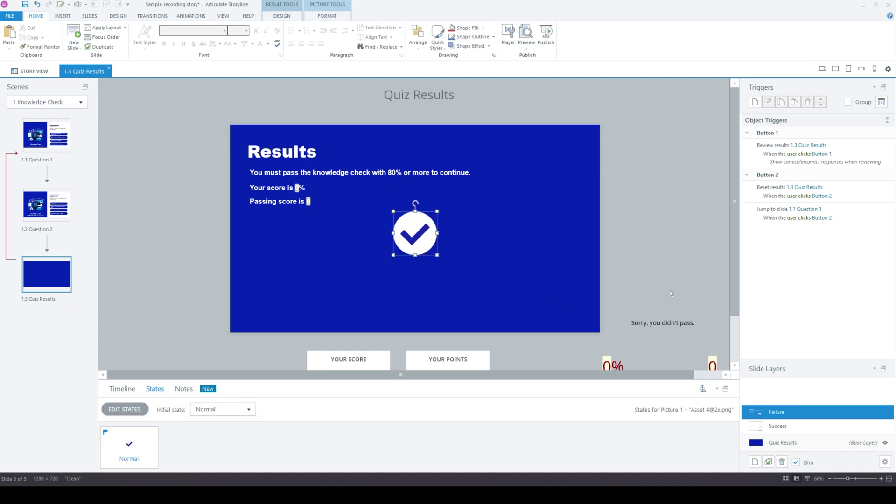
{"action": "left_click", "coordinate": [671, 278]}
Step: In Illustrator, duplicate the white check mark icon below the artboard and take the red X icon for the failure version
{"action": "left_click", "coordinate": [598, 494]}
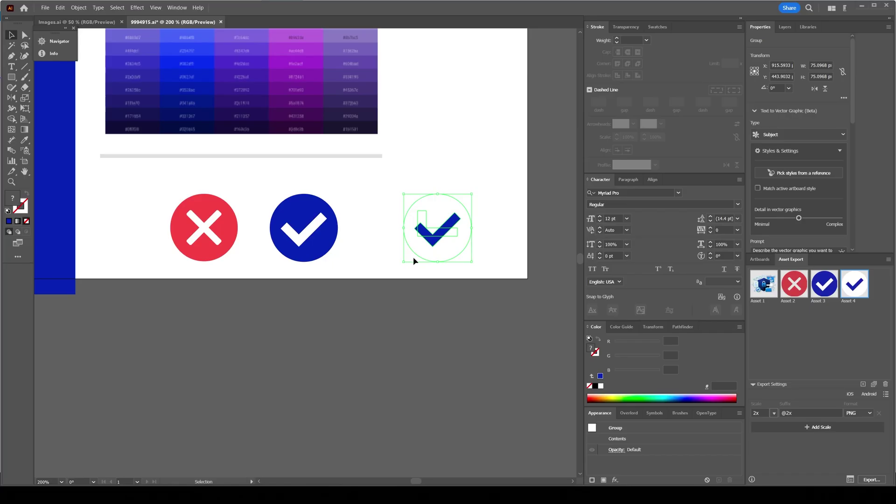
{"action": "left_click_drag", "start_coordinate": [443, 208], "coordinate": [443, 317]}
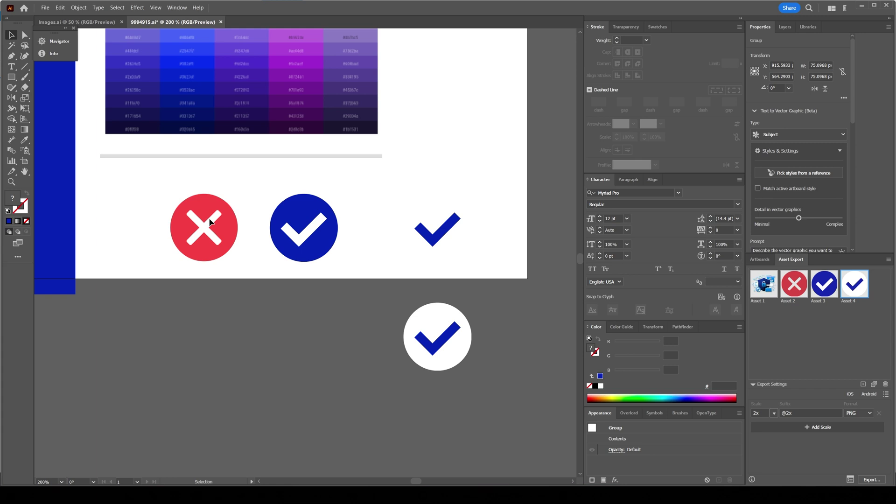
{"action": "left_click", "coordinate": [209, 217]}
{"action": "left_click_drag", "start_coordinate": [209, 216], "coordinate": [794, 339]}
Step: Sample the duplicated icon's white circle color for the X icon and export the assets
{"action": "key", "text": "i"}
{"action": "left_click", "coordinate": [446, 310]}
{"action": "key", "text": "v"}
{"action": "left_click", "coordinate": [871, 480]}
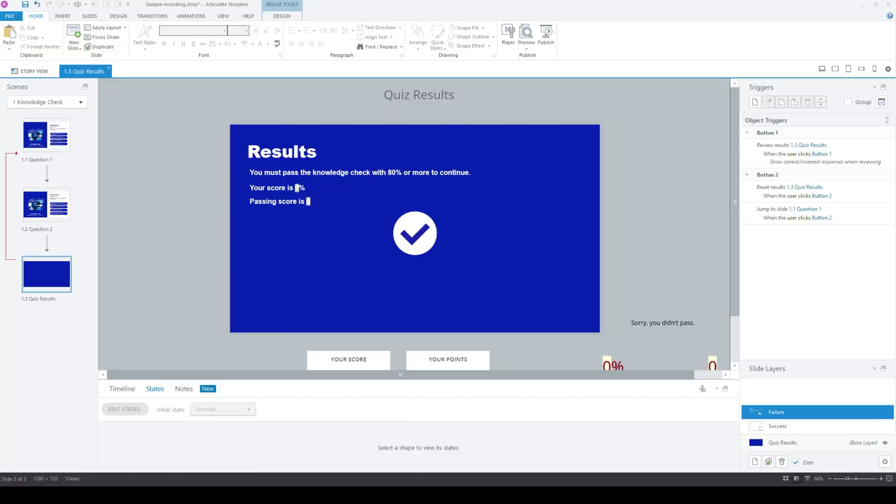
Step: Replace the white check mark picture on the Failure layer with the X icon from file
{"action": "left_click", "coordinate": [414, 210]}
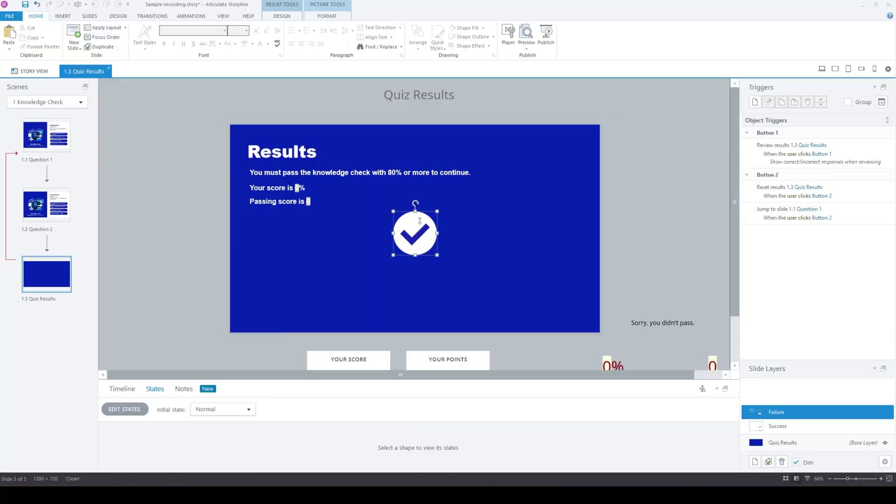
{"action": "right_click", "coordinate": [420, 220]}
{"action": "mouse_move", "coordinate": [478, 354]}
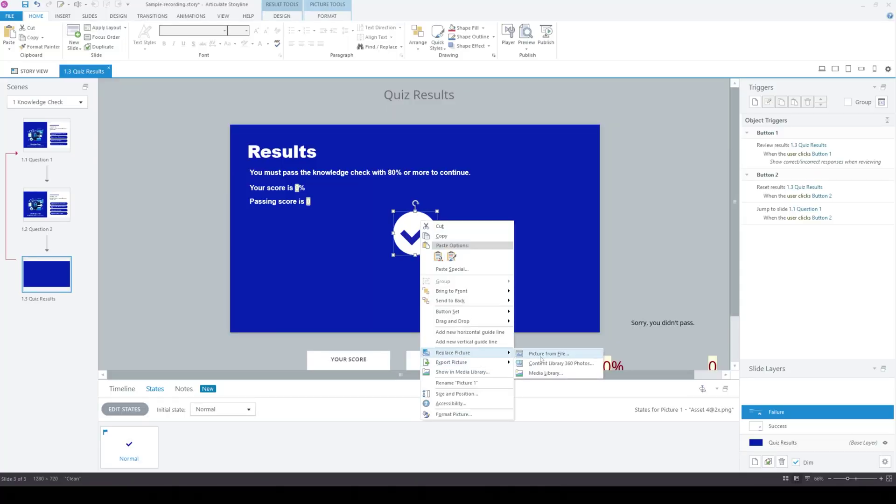
{"action": "left_click", "coordinate": [541, 357]}
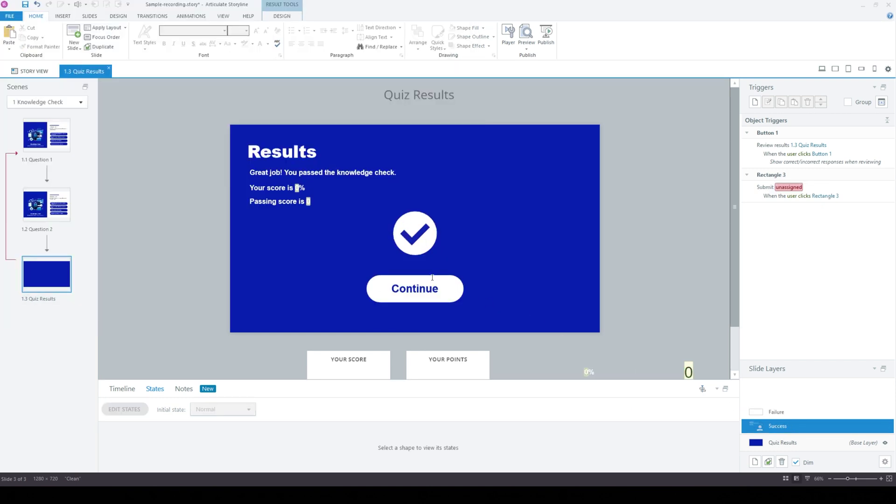
Step: Delete the unassigned submit trigger from the Continue button on the Success layer
{"action": "left_click", "coordinate": [432, 277]}
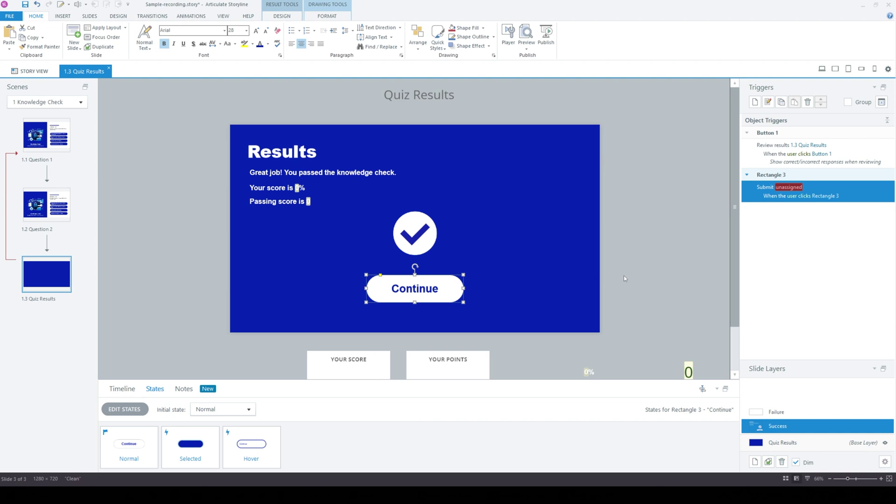
{"action": "left_click", "coordinate": [786, 187]}
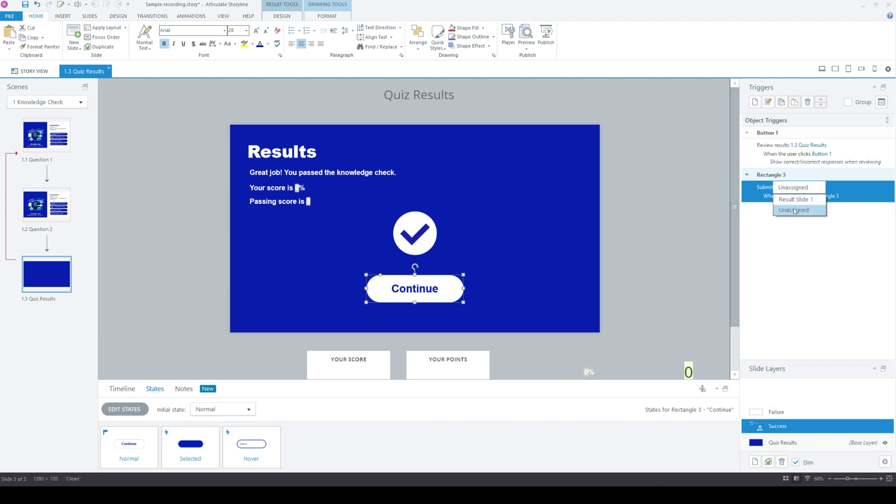
{"action": "left_click", "coordinate": [814, 243]}
{"action": "left_click", "coordinate": [808, 102]}
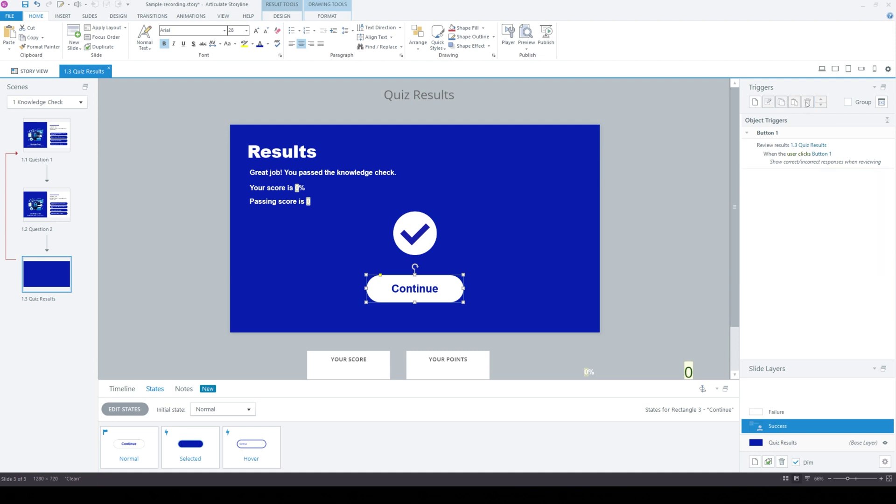
Step: Add a trigger that jumps to the next slide when the Continue button is clicked
{"action": "left_click", "coordinate": [755, 102]}
{"action": "left_click", "coordinate": [556, 279]}
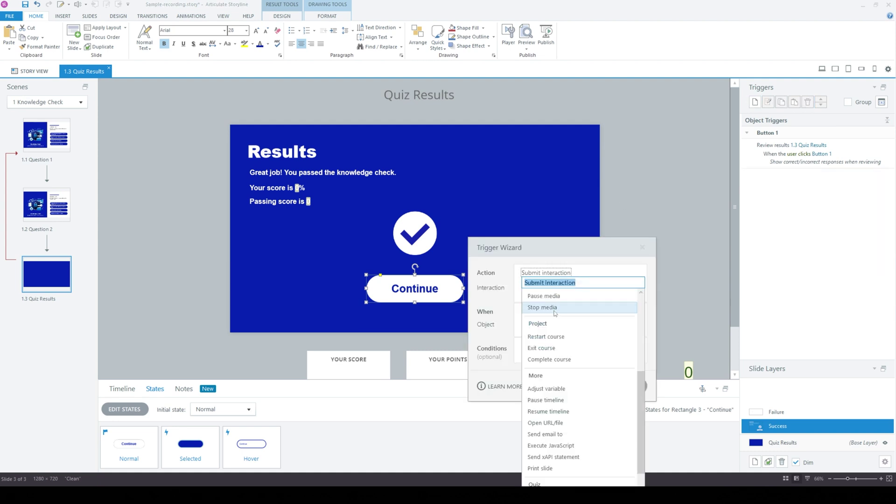
{"action": "scroll", "coordinate": [583, 324], "scroll_direction": "up", "scroll_amount": 3}
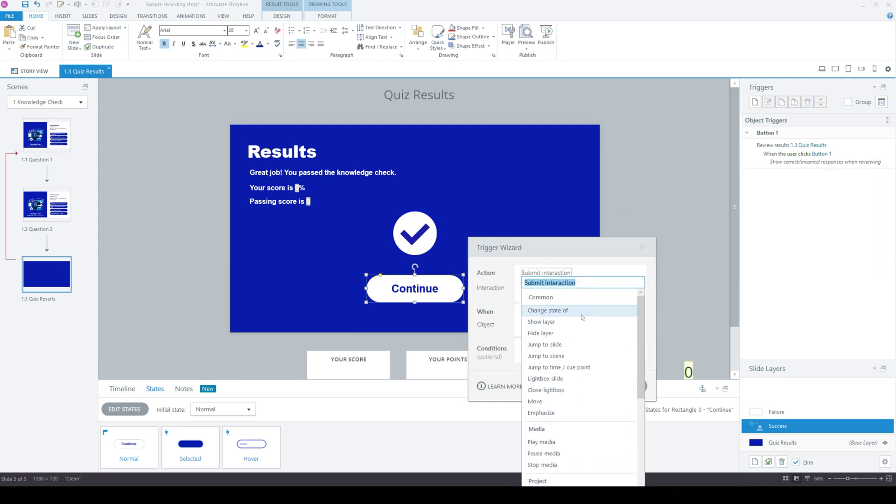
{"action": "left_click", "coordinate": [550, 345]}
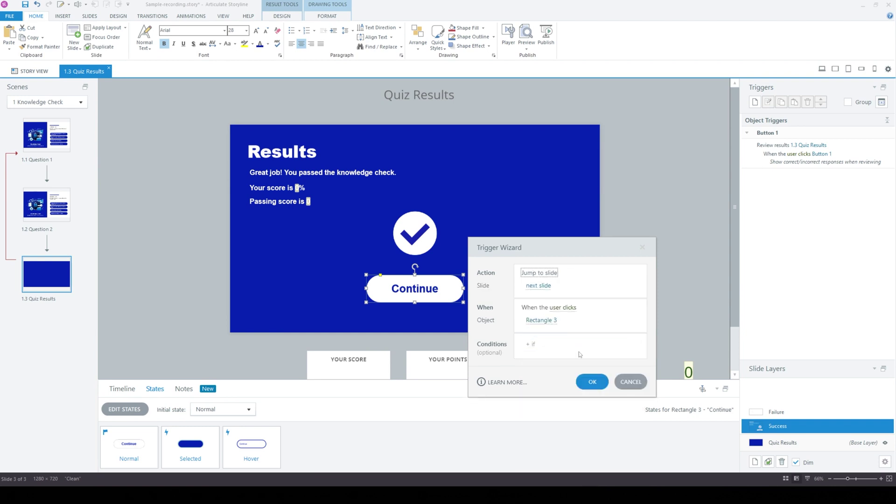
{"action": "left_click", "coordinate": [585, 380]}
Step: Copy the Continue button from the Success layer onto the Failure layer below the X icon
{"action": "left_click", "coordinate": [808, 413]}
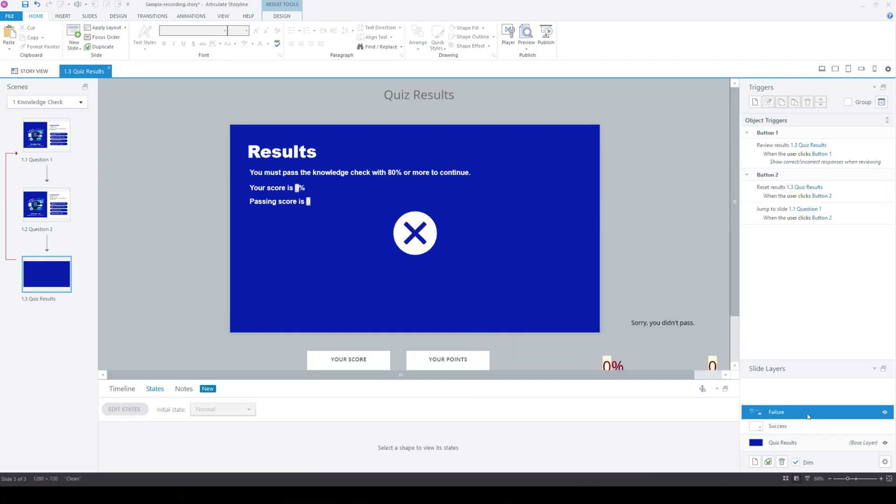
{"action": "left_click", "coordinate": [806, 426]}
{"action": "left_click", "coordinate": [450, 276]}
{"action": "left_click", "coordinate": [776, 412]}
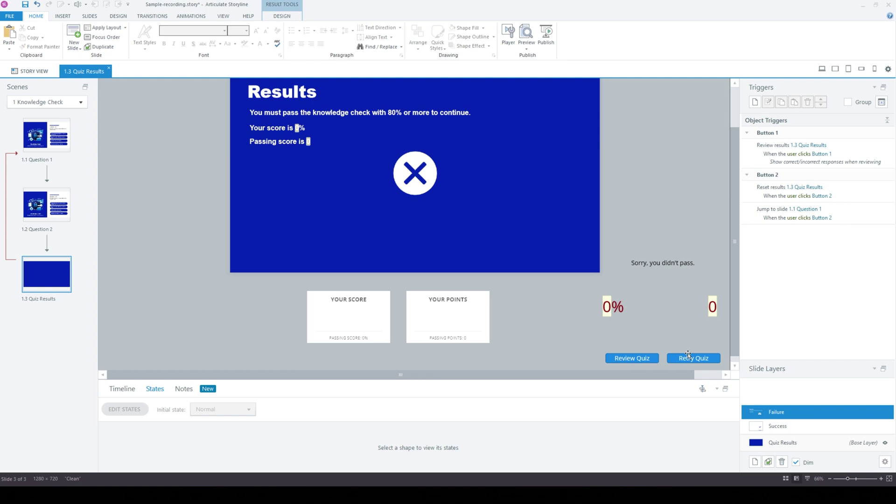
{"action": "left_click", "coordinate": [694, 358]}
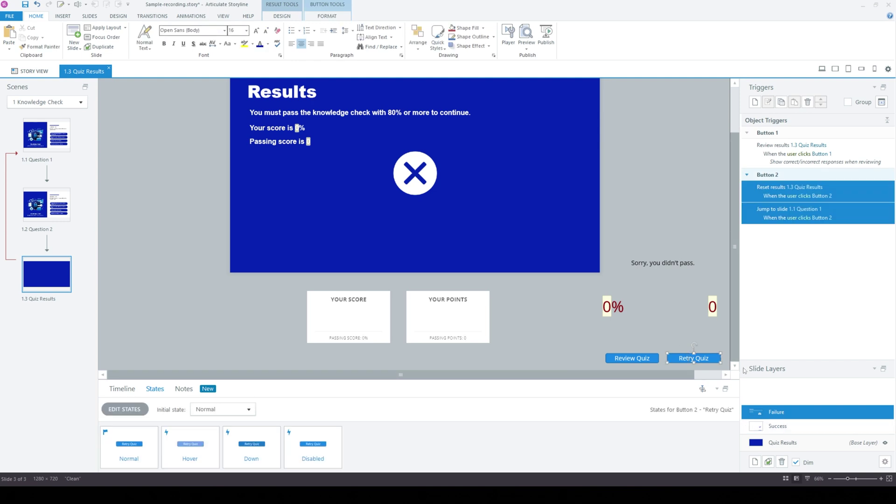
{"action": "left_click", "coordinate": [778, 426]}
{"action": "left_click", "coordinate": [415, 233]}
{"action": "key", "text": "ctrl+c"}
{"action": "left_click", "coordinate": [817, 412]}
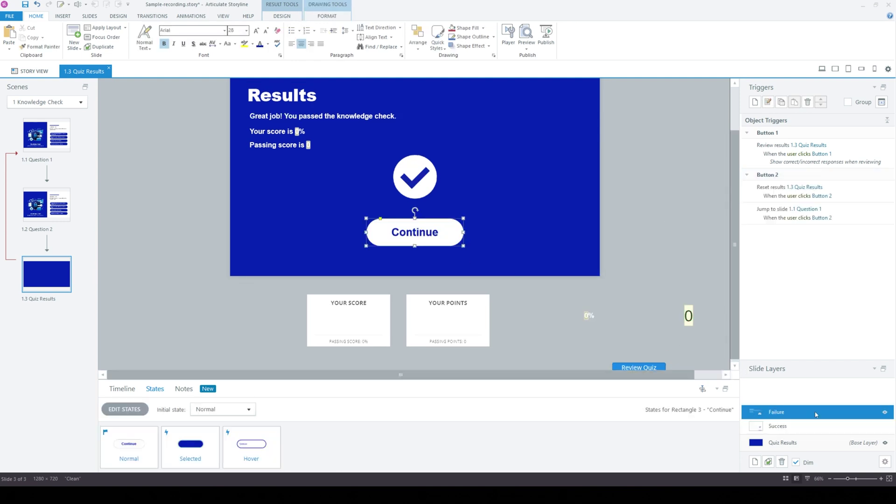
{"action": "key", "text": "ctrl+v"}
Step: Relabel the pasted button "Retry" and replace its trigger with the Retry Quiz button's reset-results and jump-to-Question-1 triggers
{"action": "left_click", "coordinate": [835, 245]}
{"action": "key", "text": "Delete"}
{"action": "left_click", "coordinate": [854, 192]}
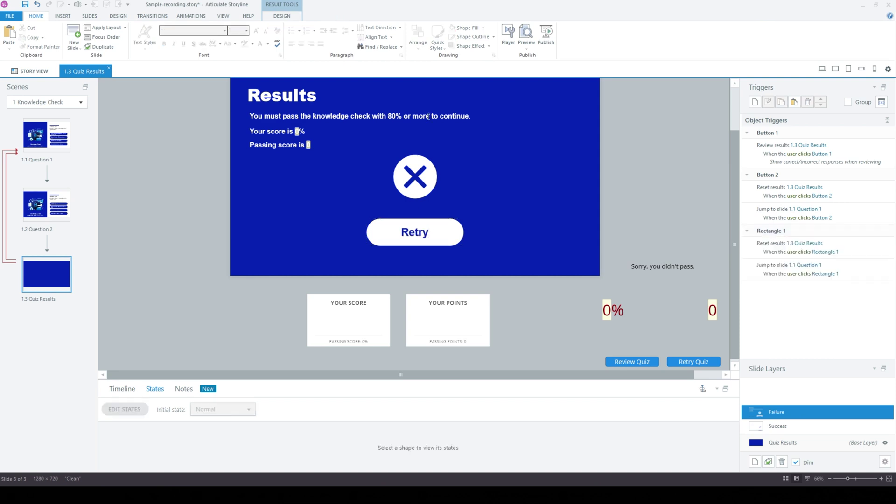
Step: Preview the quiz, answer both questions with "To control network traffic based on security rules." and test Continue on the results slide
{"action": "left_click", "coordinate": [526, 34]}
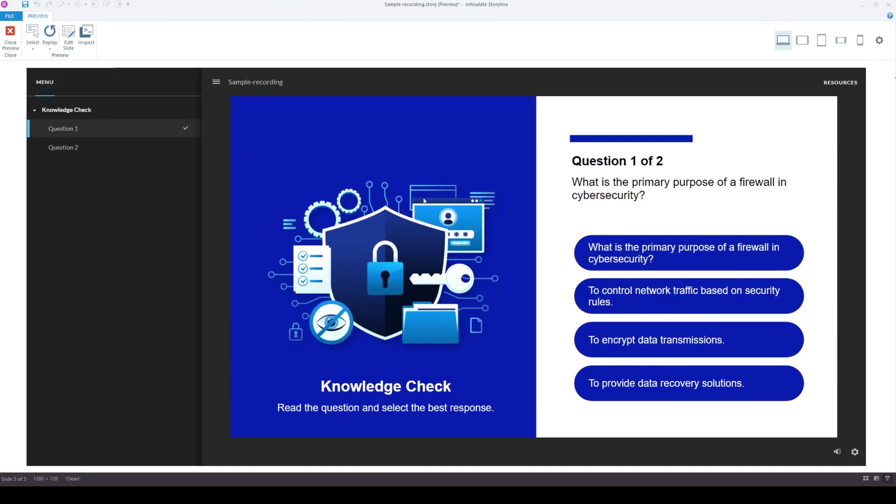
{"action": "left_click", "coordinate": [673, 299]}
{"action": "left_click", "coordinate": [535, 343]}
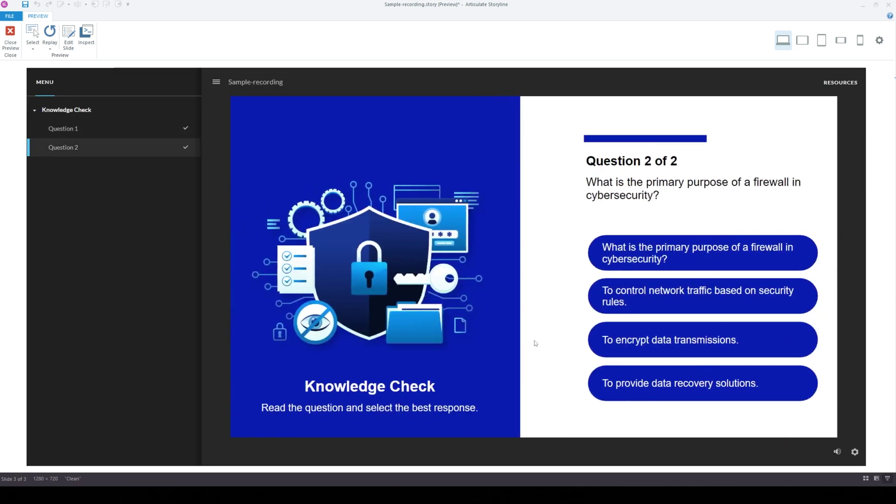
{"action": "left_click", "coordinate": [639, 303]}
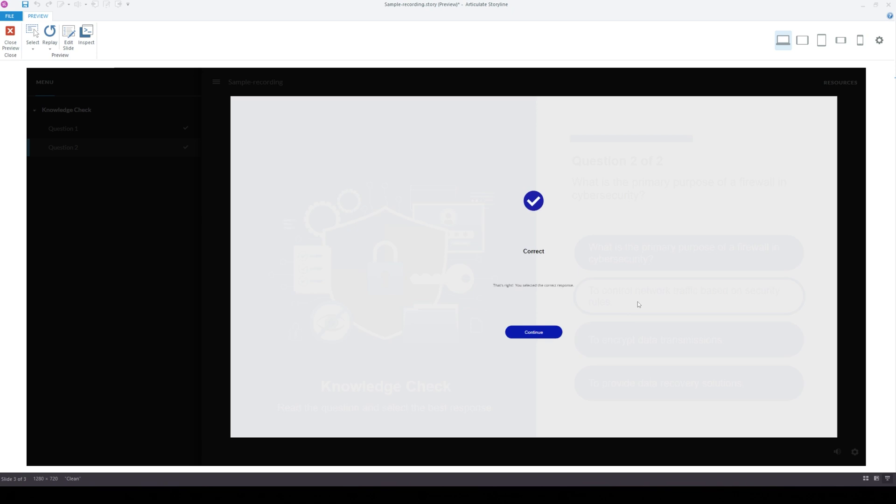
{"action": "left_click", "coordinate": [531, 330]}
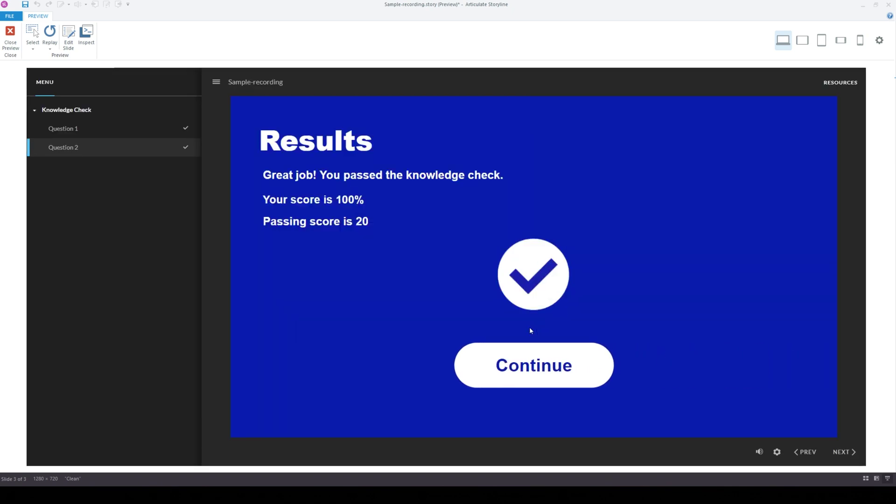
{"action": "left_click", "coordinate": [551, 378]}
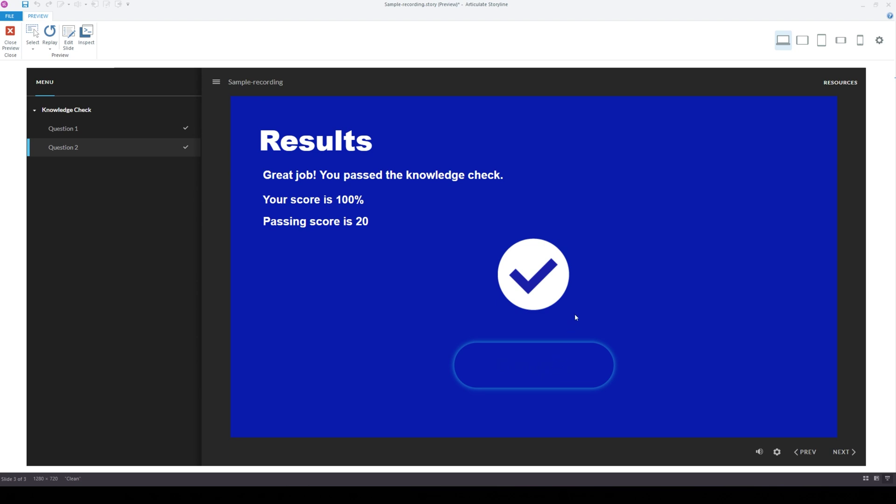
{"action": "left_click", "coordinate": [10, 37]}
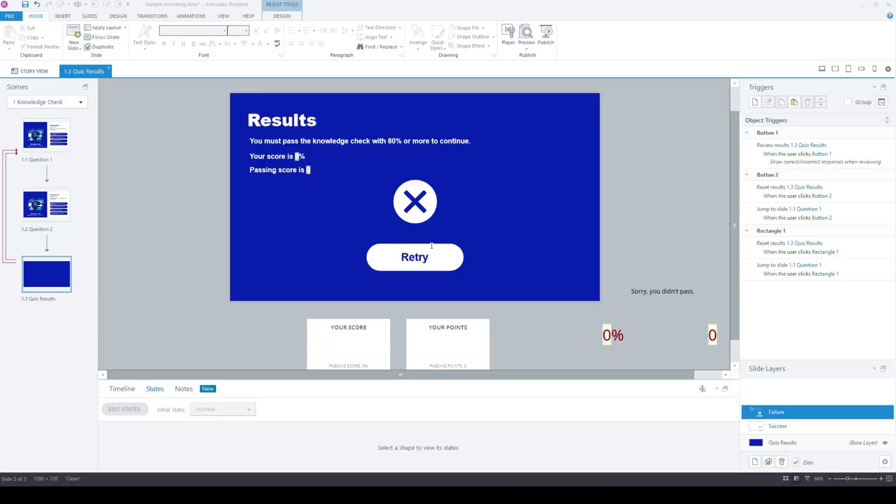
Step: Change the Retry button's entrance animation to Grow
{"action": "left_click", "coordinate": [432, 247]}
{"action": "left_click", "coordinate": [191, 16]}
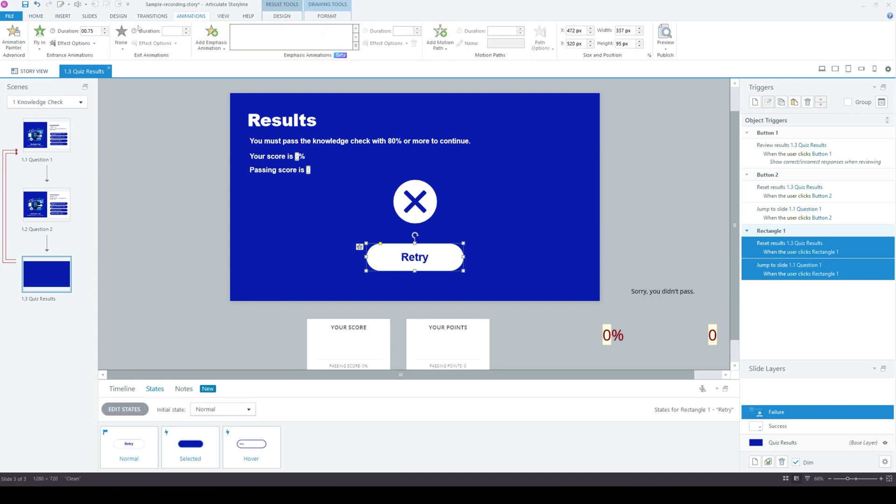
{"action": "left_click", "coordinate": [40, 42]}
{"action": "left_click", "coordinate": [111, 65]}
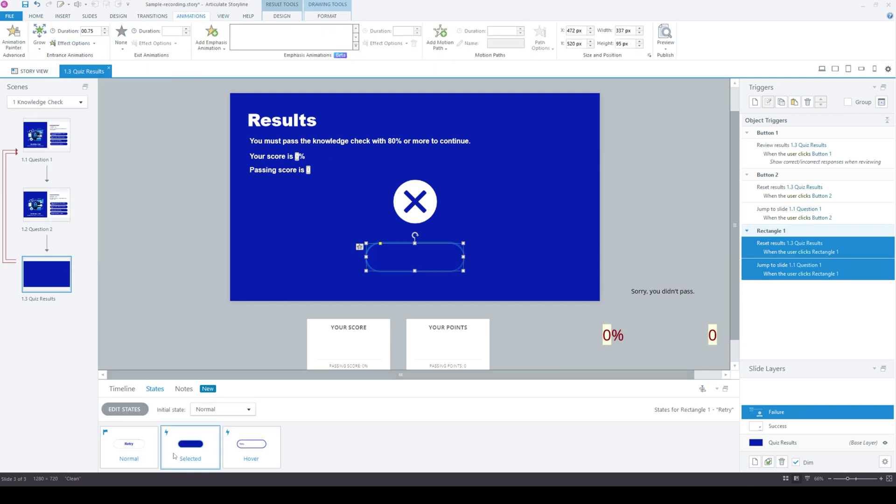
Step: Edit the Retry button's Selected state and make its text white
{"action": "left_click", "coordinate": [251, 445]}
{"action": "left_click", "coordinate": [191, 446]}
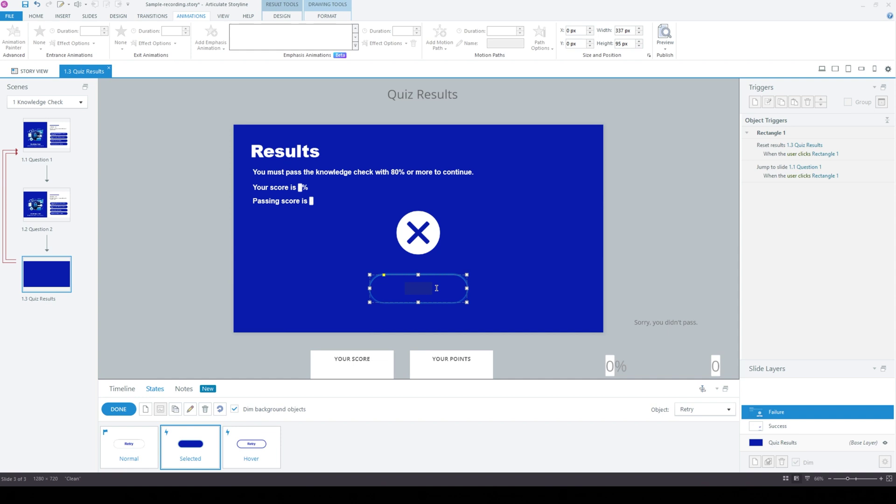
{"action": "left_click", "coordinate": [36, 16]}
{"action": "left_click", "coordinate": [268, 43]}
{"action": "left_click", "coordinate": [286, 140]}
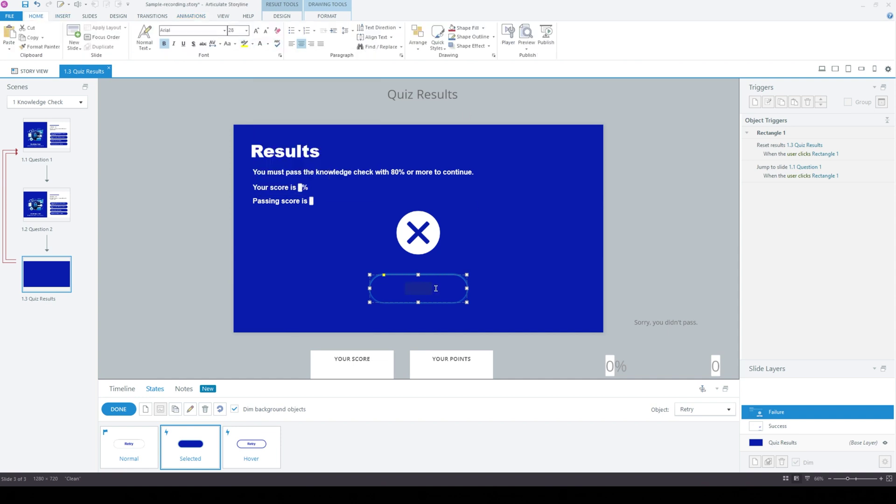
{"action": "left_click", "coordinate": [283, 258]}
Step: Give the Retry button's Selected state a solid white outline with a thicker line and finish editing its states
{"action": "double_click", "coordinate": [462, 283]}
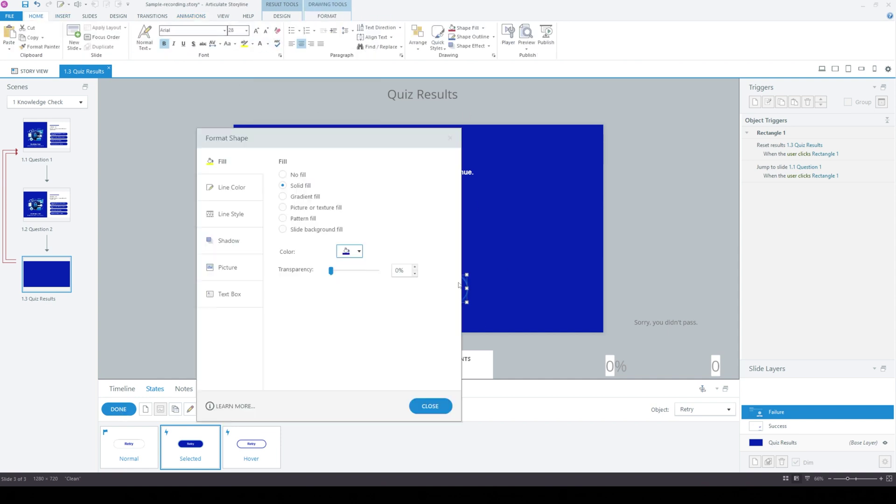
{"action": "left_click_drag", "start_coordinate": [327, 137], "coordinate": [661, 130]}
{"action": "left_click", "coordinate": [565, 179]}
{"action": "left_click", "coordinate": [617, 178]}
{"action": "left_click", "coordinate": [684, 210]}
{"action": "left_click", "coordinate": [685, 331]}
{"action": "left_click", "coordinate": [565, 206]}
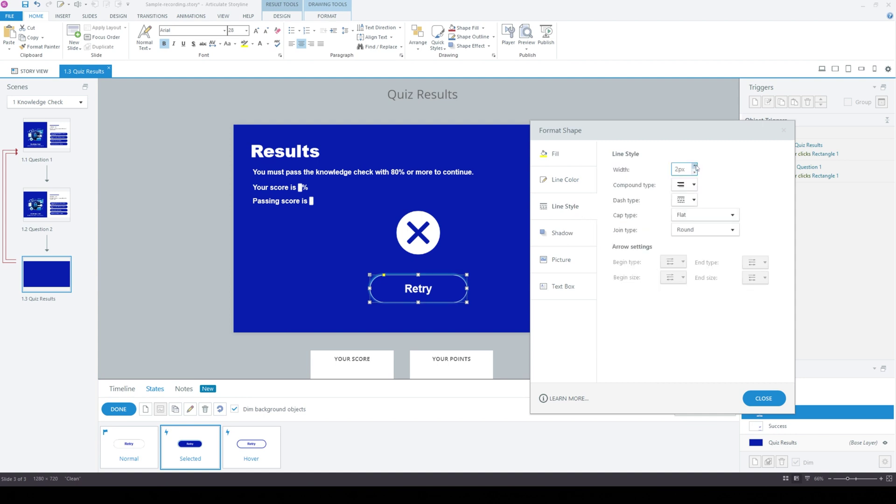
{"action": "left_click", "coordinate": [695, 166]}
{"action": "left_click", "coordinate": [764, 398]}
{"action": "left_click", "coordinate": [118, 409]}
Step: Preview the quiz again, answering both questions correctly to check how the Success results layer animates
{"action": "left_click", "coordinate": [528, 35]}
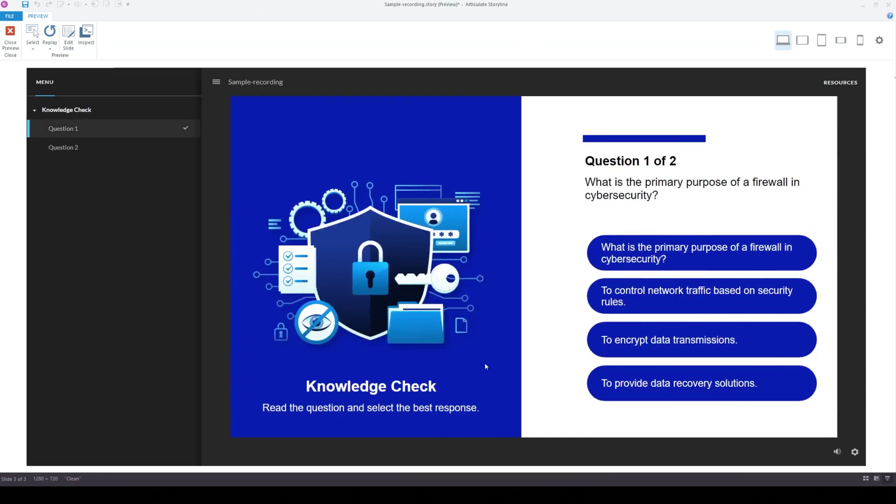
{"action": "left_click", "coordinate": [686, 301]}
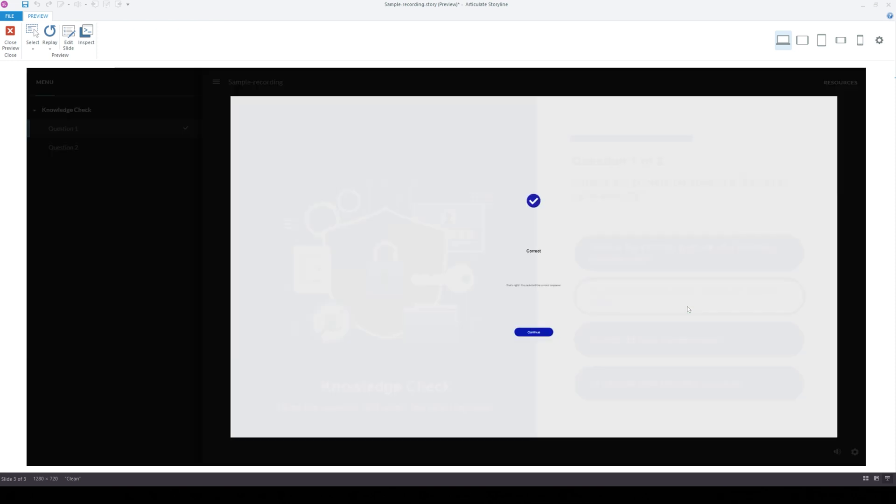
{"action": "left_click", "coordinate": [539, 340]}
{"action": "left_click", "coordinate": [644, 301]}
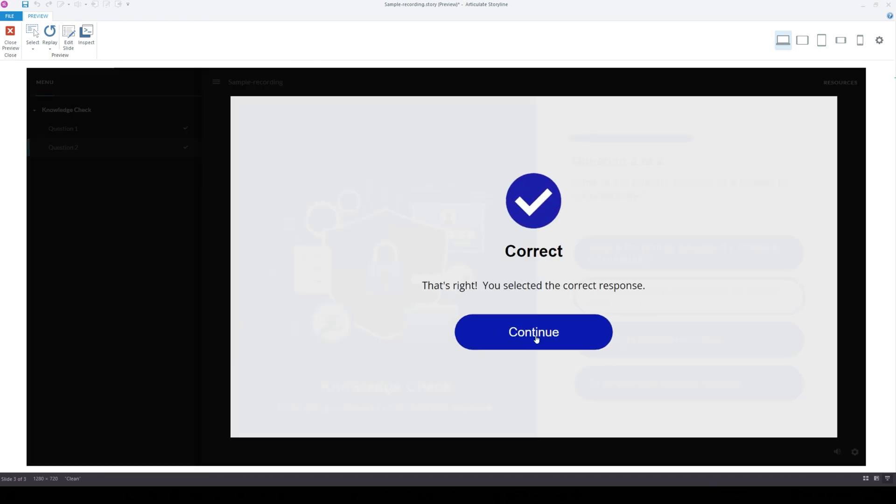
{"action": "left_click", "coordinate": [536, 340]}
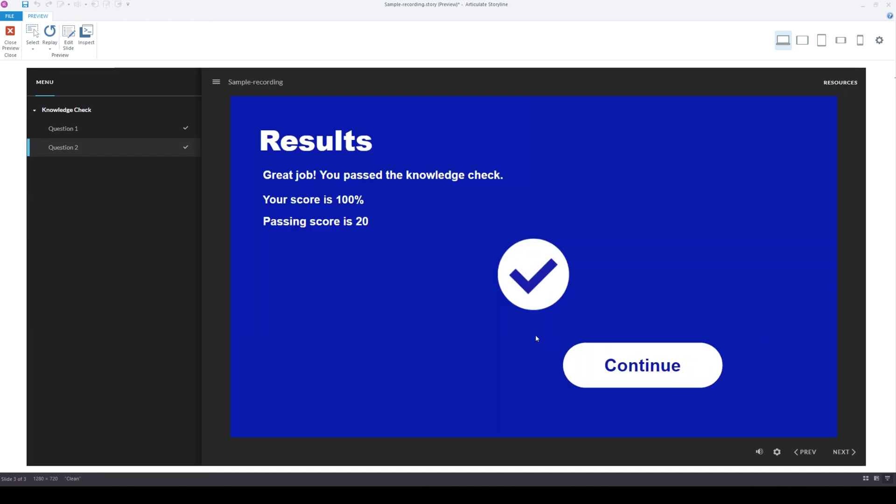
{"action": "left_click", "coordinate": [11, 37]}
Step: Change the Continue button's entrance animation on the Success layer to Grow and choose its effect option
{"action": "left_click", "coordinate": [796, 426]}
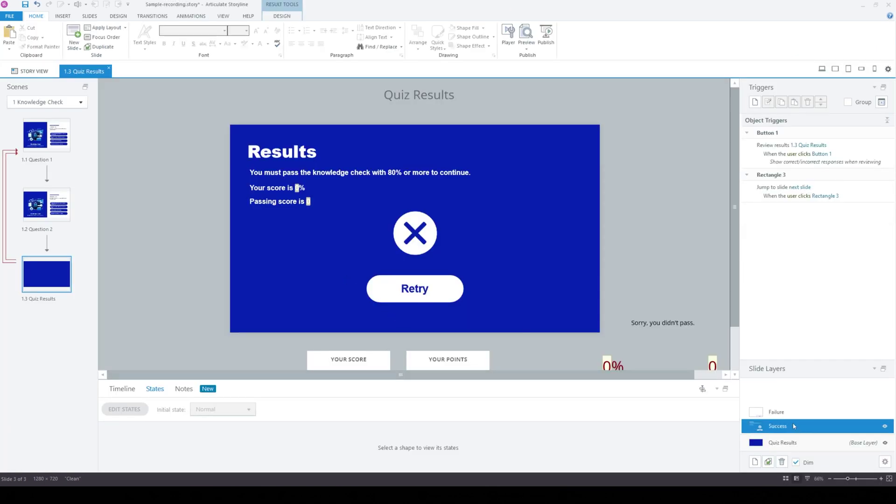
{"action": "left_click", "coordinate": [422, 277]}
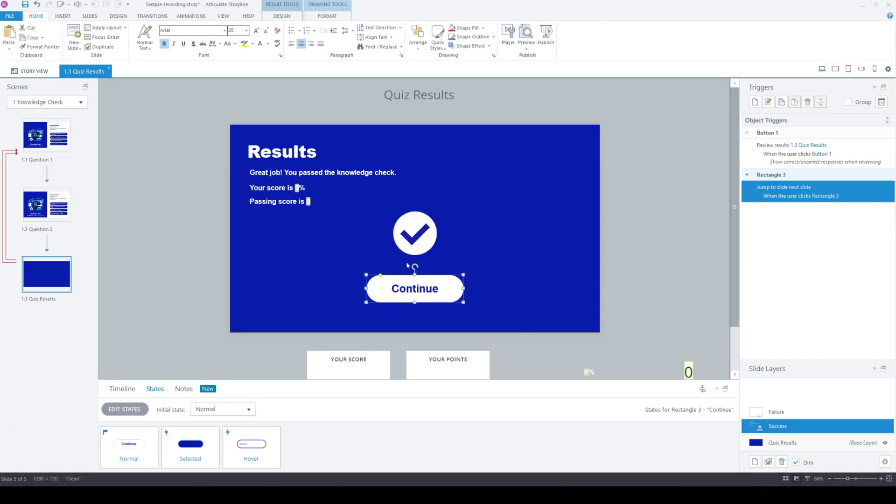
{"action": "left_click", "coordinate": [191, 16]}
{"action": "left_click", "coordinate": [38, 47]}
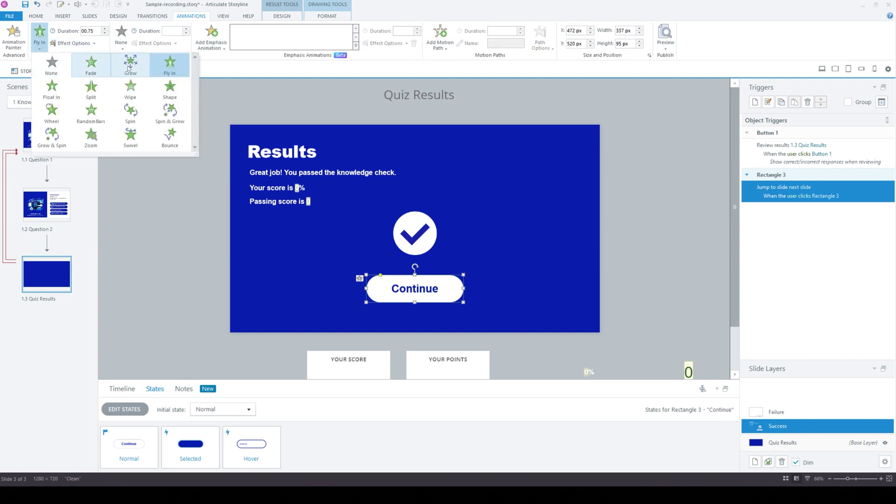
{"action": "left_click", "coordinate": [131, 68]}
{"action": "left_click", "coordinate": [81, 45]}
{"action": "left_click", "coordinate": [82, 67]}
Step: Choose the effect option for the Retry button's Grow entrance animation on the Failure layer
{"action": "left_click", "coordinate": [793, 417]}
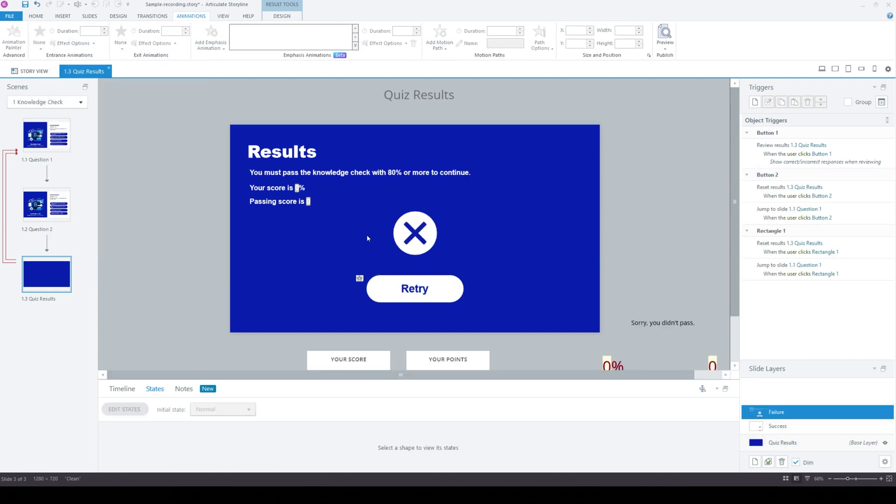
{"action": "left_click", "coordinate": [421, 277]}
{"action": "left_click", "coordinate": [40, 37]}
{"action": "left_click", "coordinate": [66, 87]}
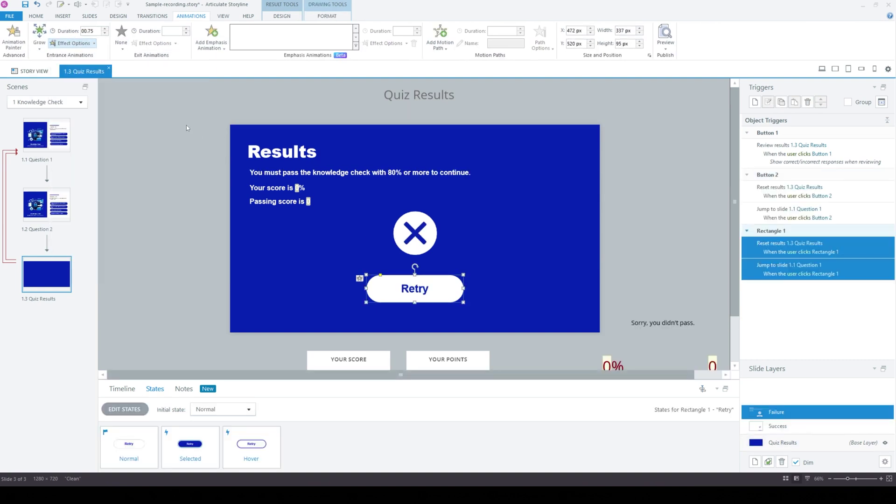
Step: Preview the scene and answer both questions with "To control network traffic based on security rules." to check the results slide's Continue button
{"action": "left_click", "coordinate": [666, 45]}
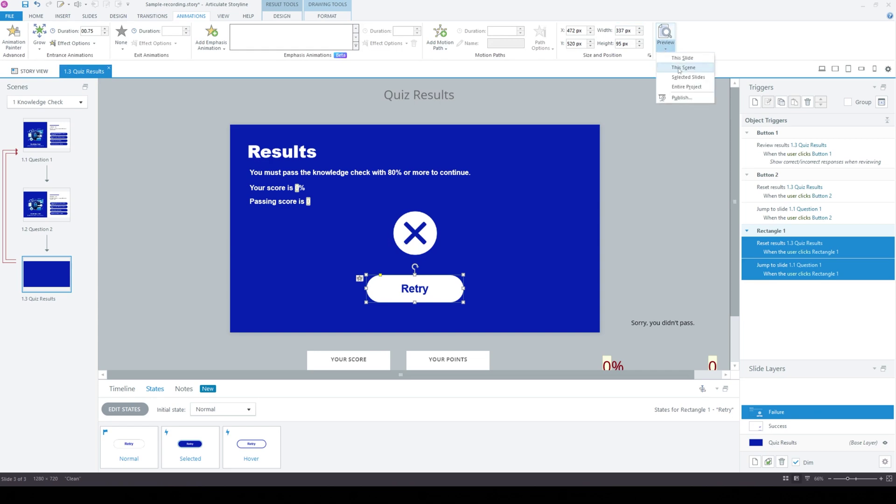
{"action": "left_click", "coordinate": [682, 71]}
{"action": "left_click", "coordinate": [687, 296]}
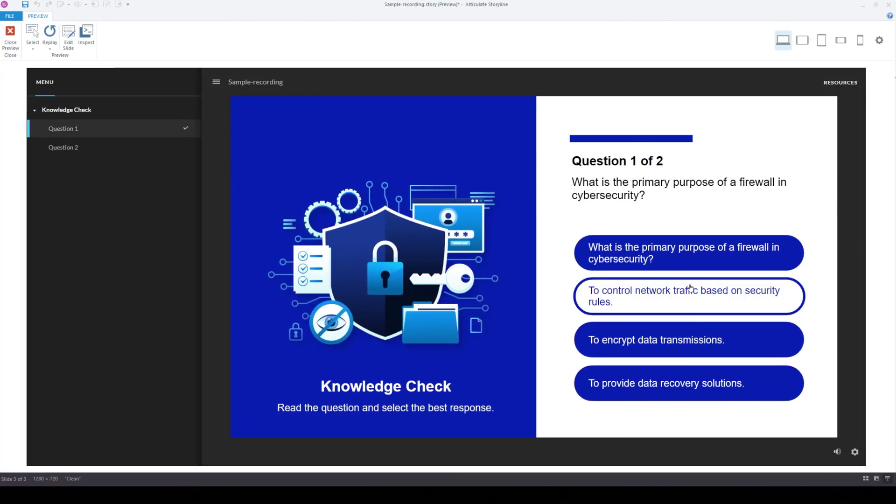
{"action": "left_click", "coordinate": [526, 335]}
{"action": "left_click", "coordinate": [681, 296]}
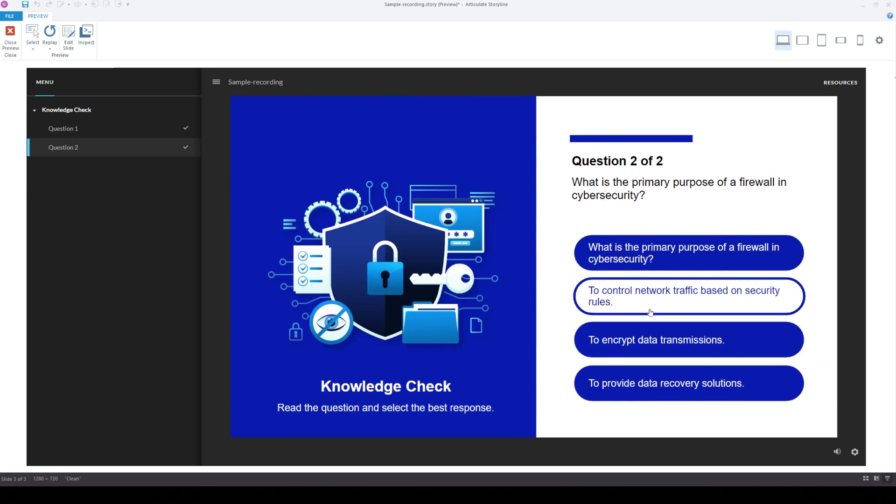
{"action": "left_click", "coordinate": [537, 334]}
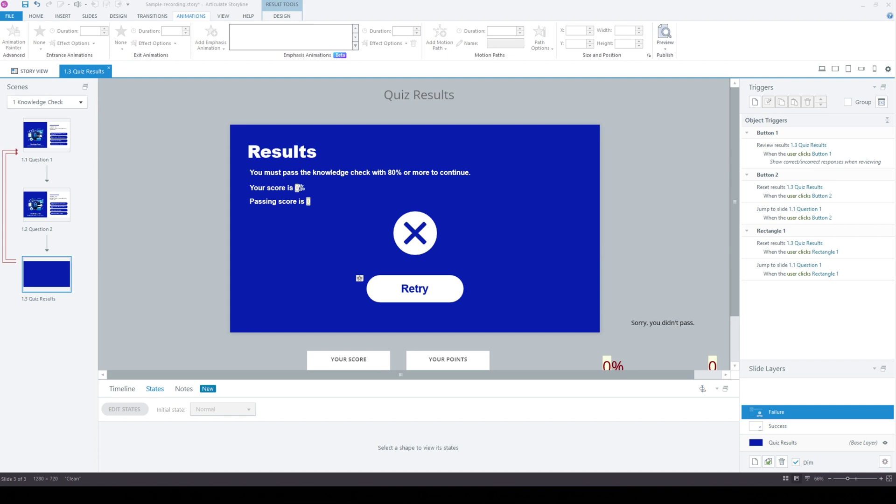
Step: Inspect the score text boxes on the Failure layer and the Retry button's Selected state
{"action": "left_click", "coordinate": [299, 187]}
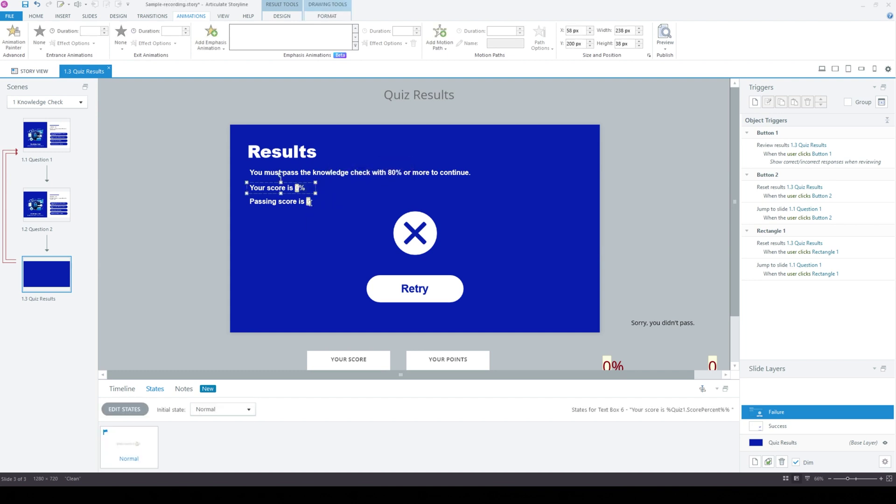
{"action": "left_click", "coordinate": [310, 202]}
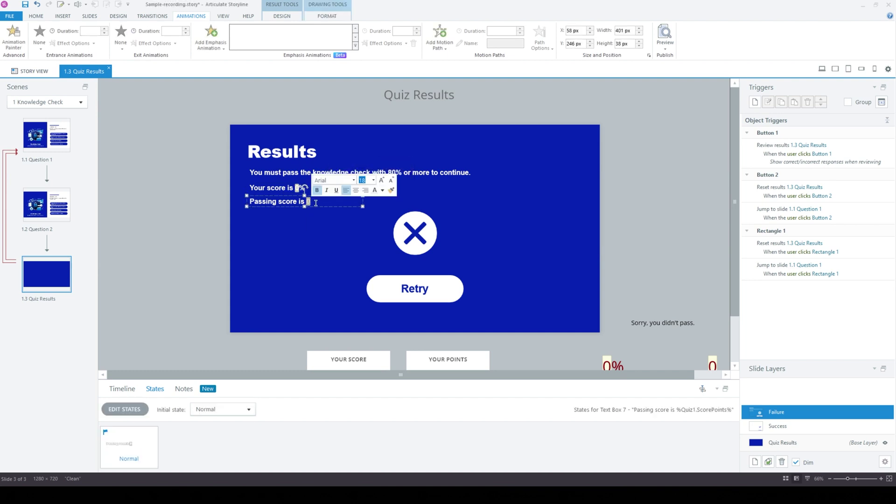
{"action": "left_click", "coordinate": [453, 295]}
{"action": "left_click", "coordinate": [174, 445]}
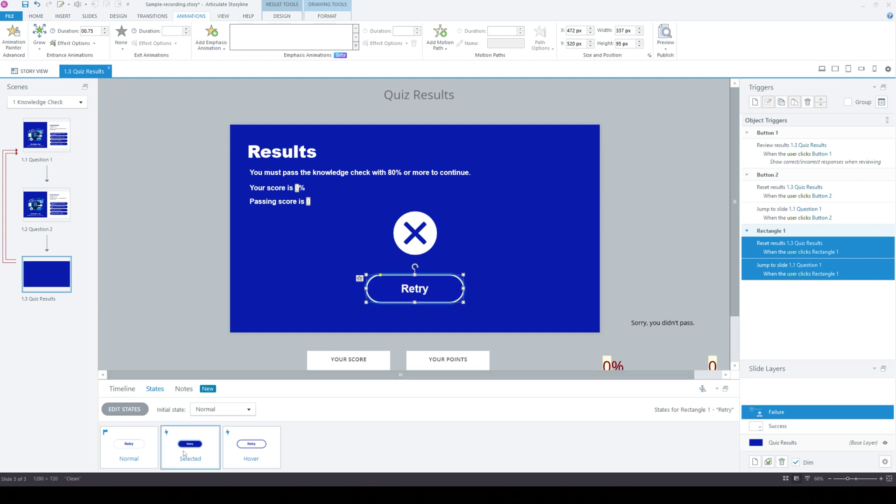
Step: Restyle the Continue label in the Success layer button's Hover and Selected states as larger, bold, centred text, using white for Selected
{"action": "left_click", "coordinate": [777, 426]}
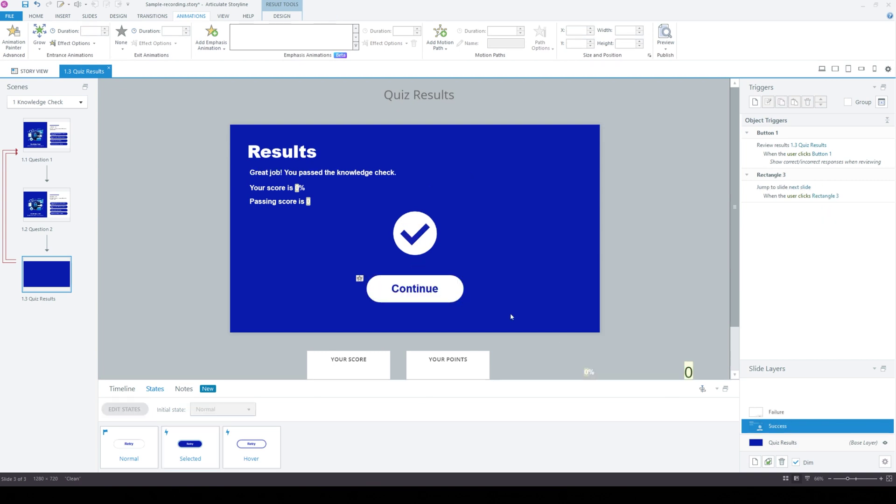
{"action": "left_click", "coordinate": [443, 296]}
{"action": "left_click", "coordinate": [190, 445]}
{"action": "left_click", "coordinate": [239, 450]}
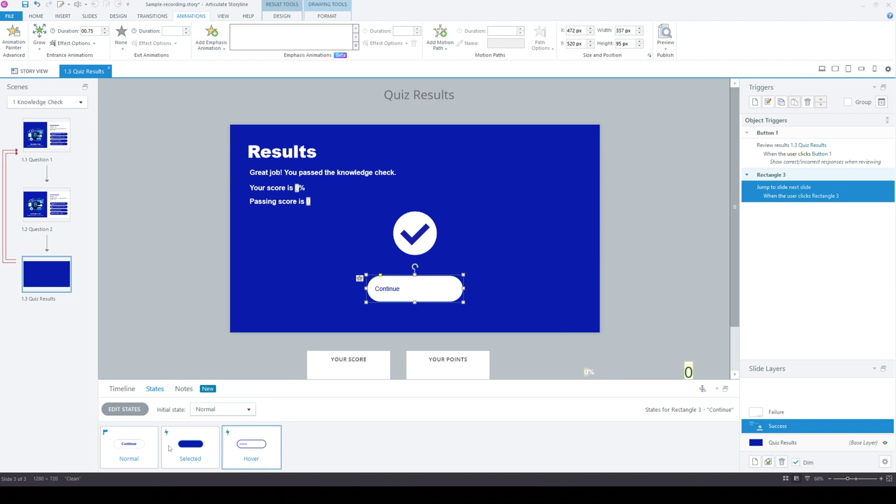
{"action": "left_click", "coordinate": [125, 410]}
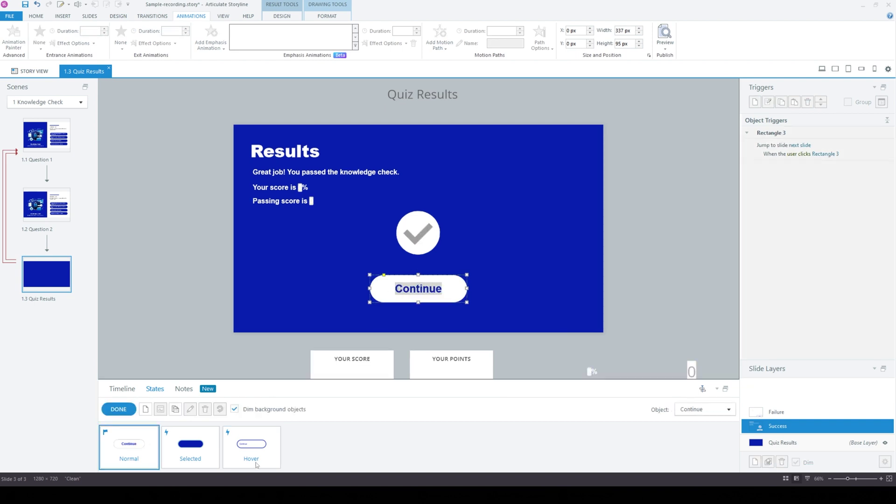
{"action": "left_click", "coordinate": [255, 446]}
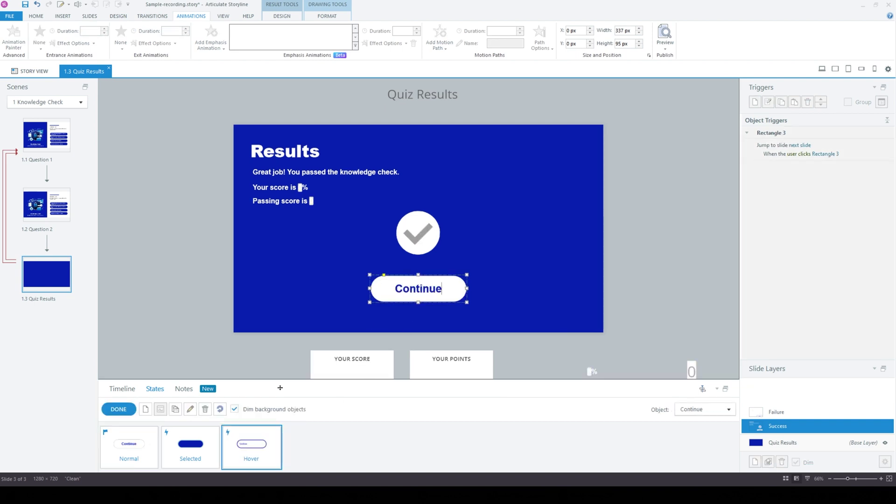
{"action": "left_click", "coordinate": [191, 443]}
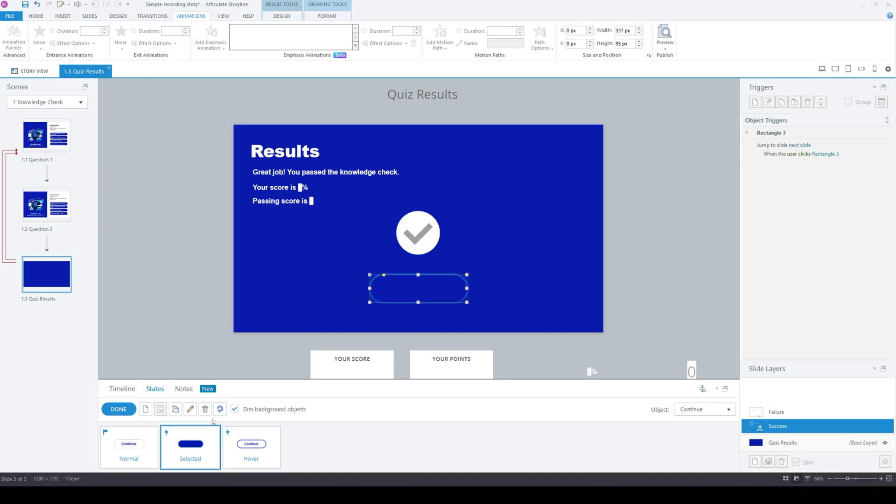
{"action": "left_click", "coordinate": [118, 409]}
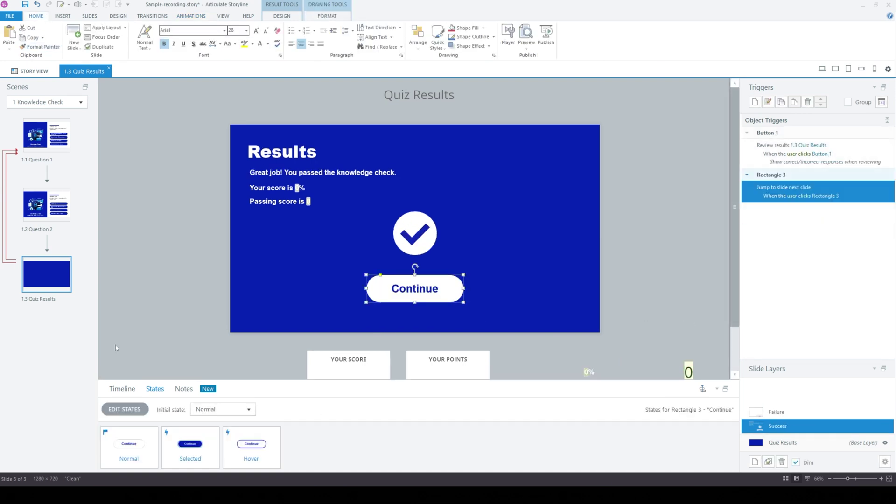
Step: Preview the knowledge check, answering both questions correctly to check the corrected Continue button on the Success layer, and close the preview
{"action": "key", "text": "F12"}
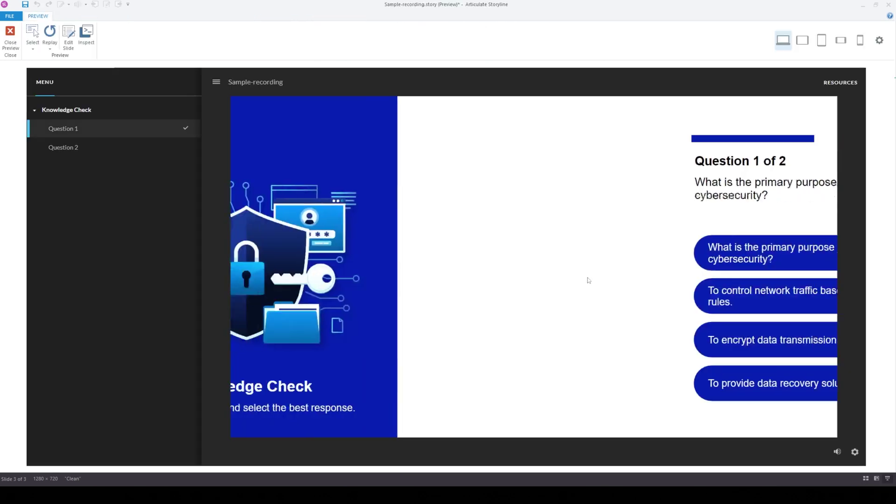
{"action": "left_click", "coordinate": [663, 297]}
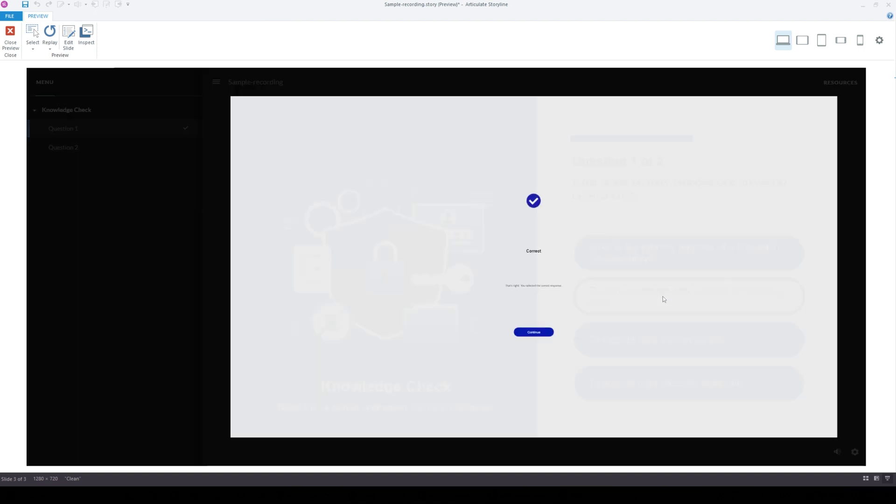
{"action": "left_click", "coordinate": [540, 338]}
{"action": "left_click", "coordinate": [640, 306]}
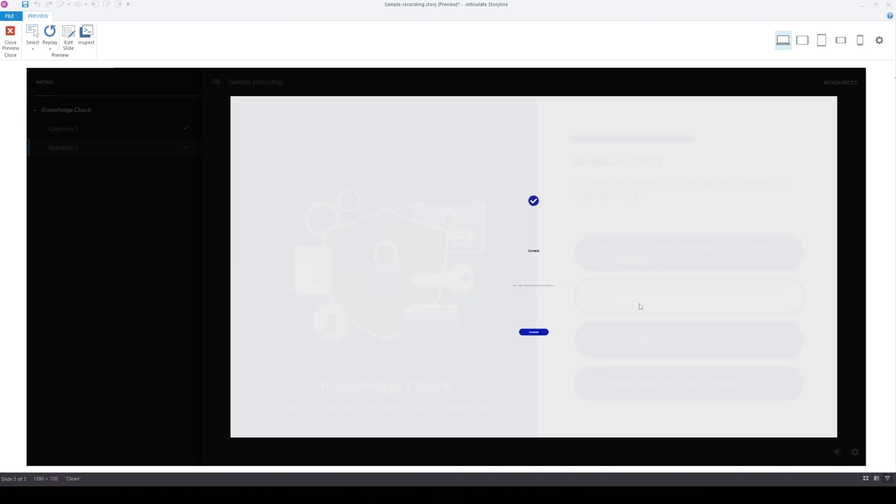
{"action": "left_click", "coordinate": [523, 338]}
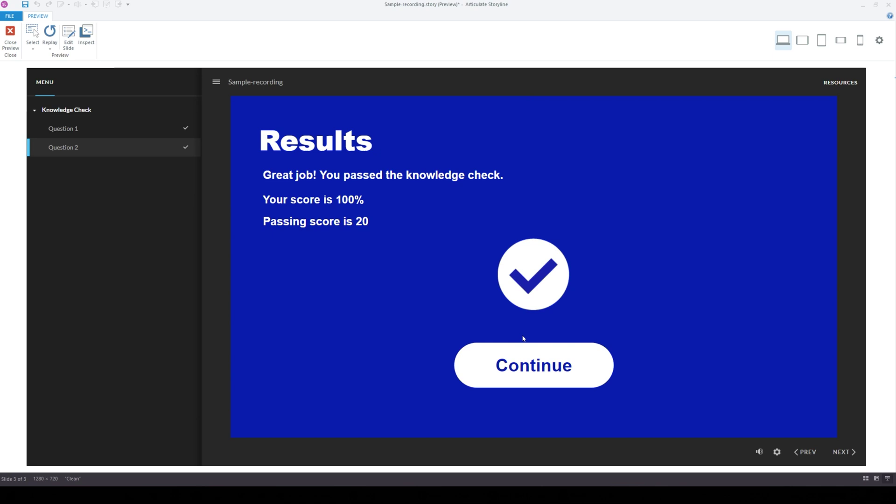
{"action": "left_click", "coordinate": [11, 37]}
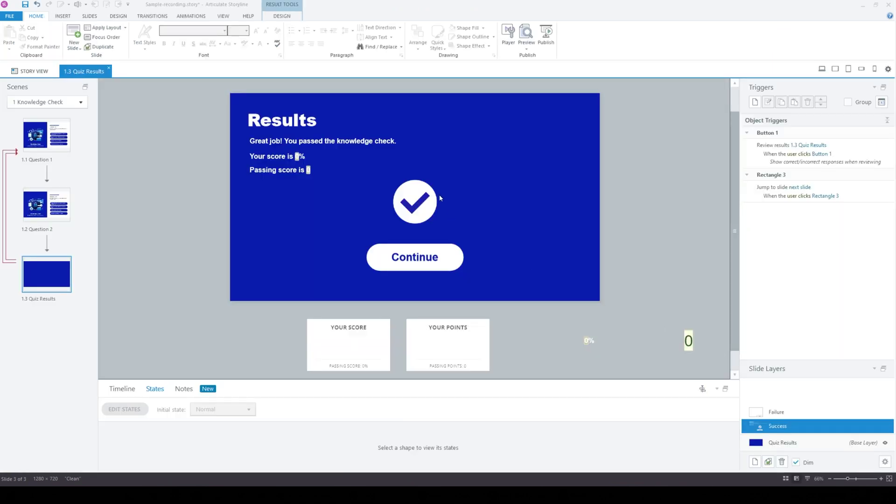
Step: Apply the Grow entrance animation to the checkmark icon on the Success layer
{"action": "left_click", "coordinate": [426, 187]}
{"action": "left_click", "coordinate": [191, 15]}
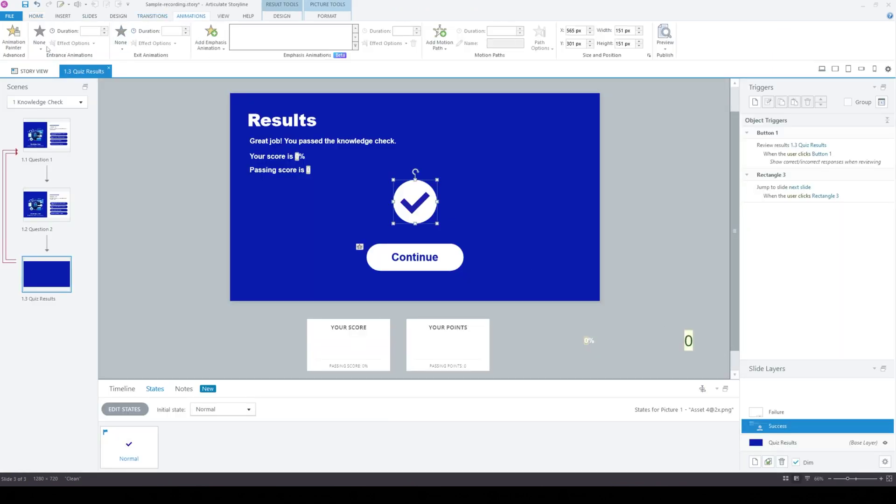
{"action": "left_click", "coordinate": [46, 48]}
{"action": "left_click", "coordinate": [131, 66]}
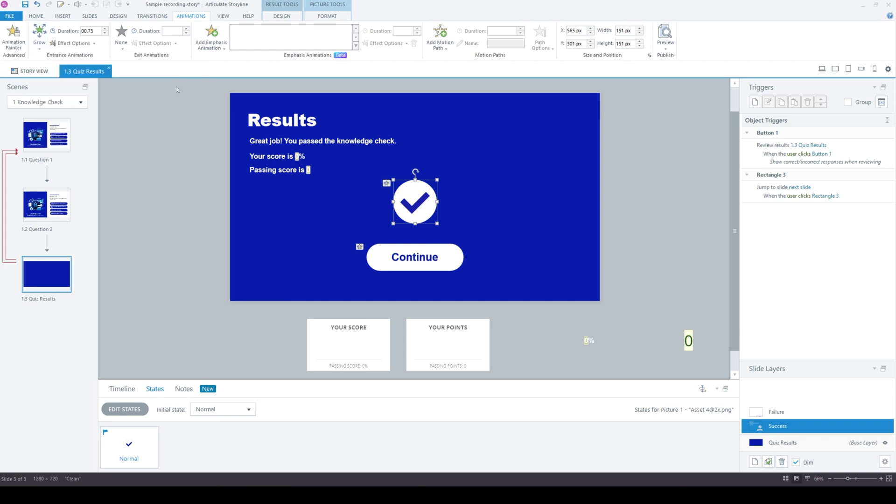
Step: Apply the Grow entrance animation to the X icon on the Failure layer
{"action": "left_click", "coordinate": [766, 412]}
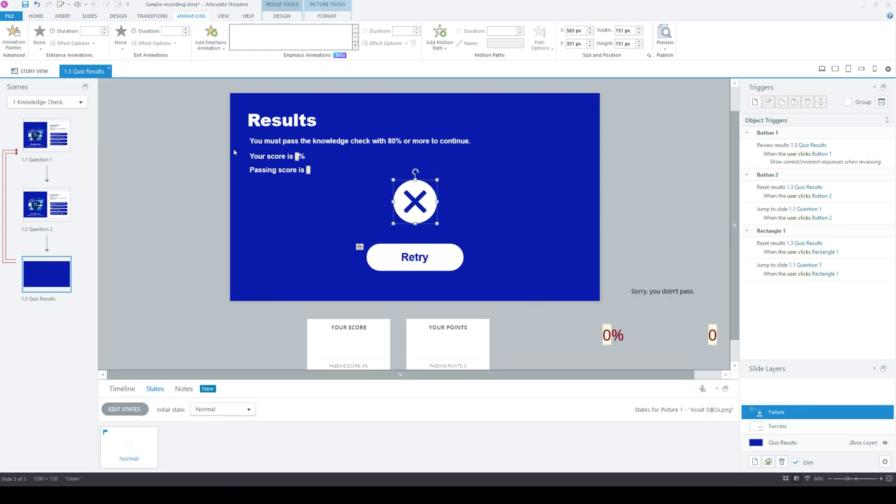
{"action": "left_click", "coordinate": [40, 41]}
{"action": "left_click", "coordinate": [131, 64]}
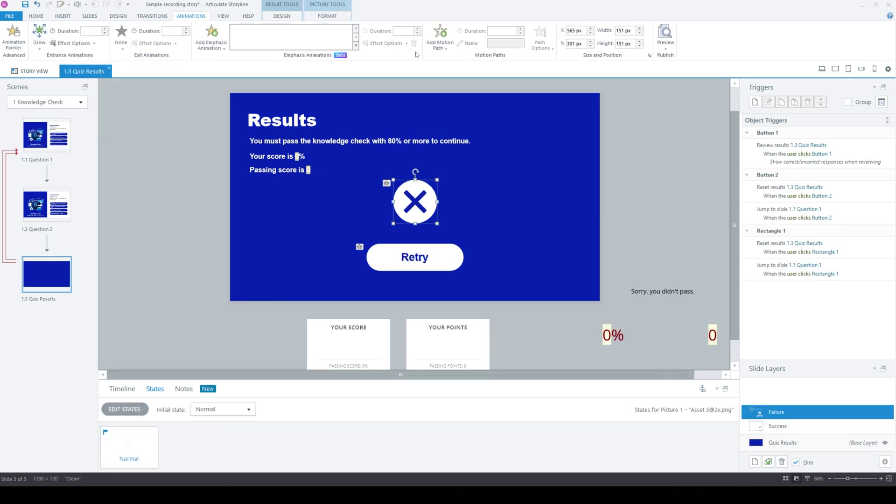
Step: Preview the scene through to the Success results to check the icon and button animations, and close the preview
{"action": "left_click", "coordinate": [668, 50]}
{"action": "left_click", "coordinate": [675, 70]}
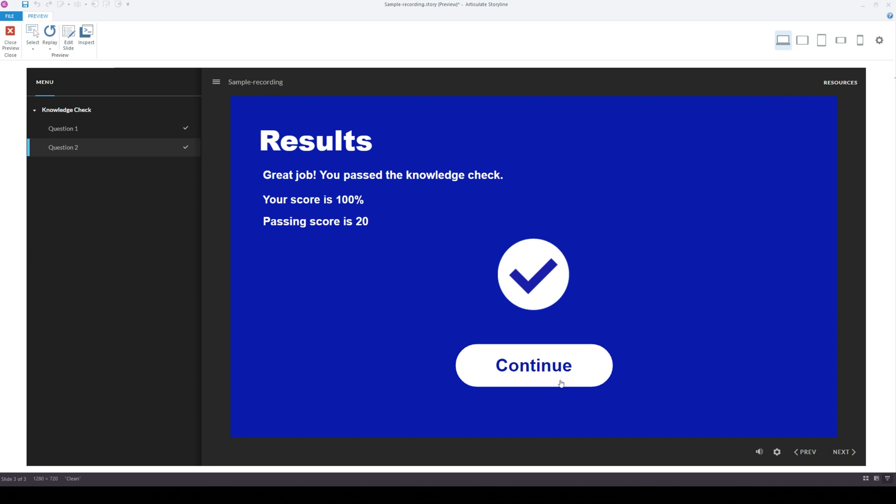
{"action": "left_click", "coordinate": [10, 37]}
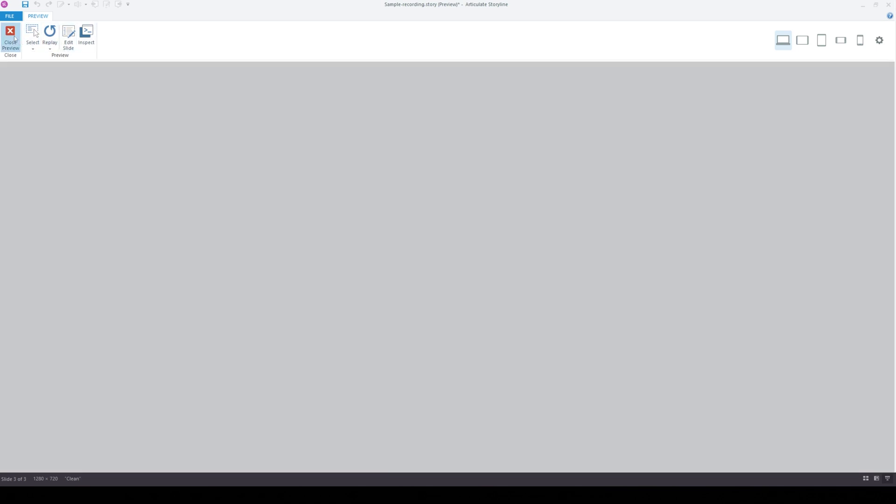